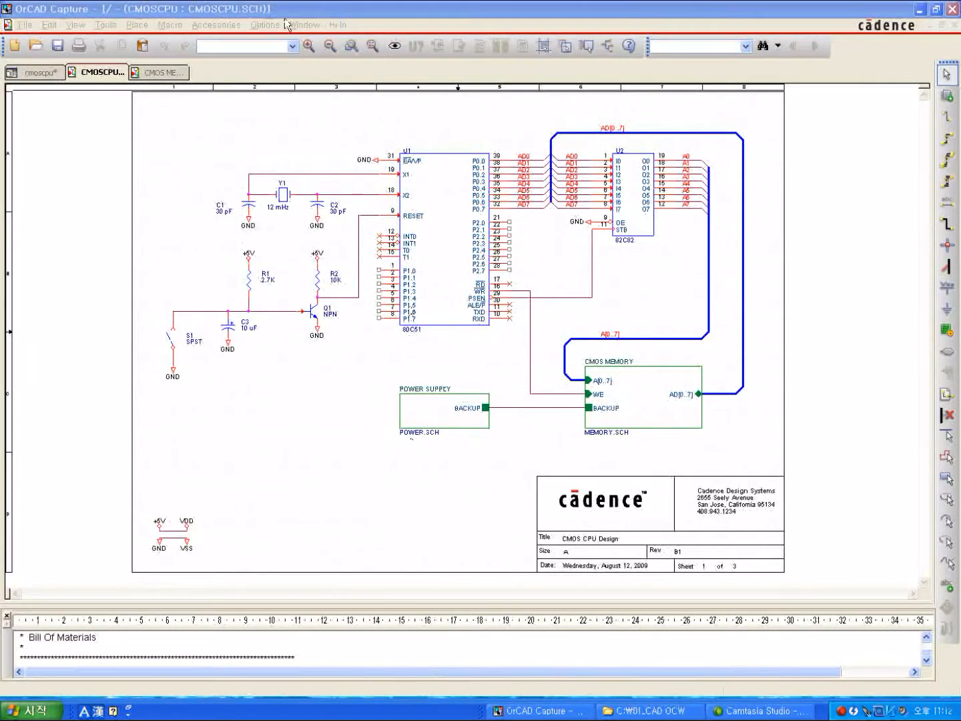
Descend into the child schematic of the CMOS MEMORY hierarchical block.
click(311, 45)
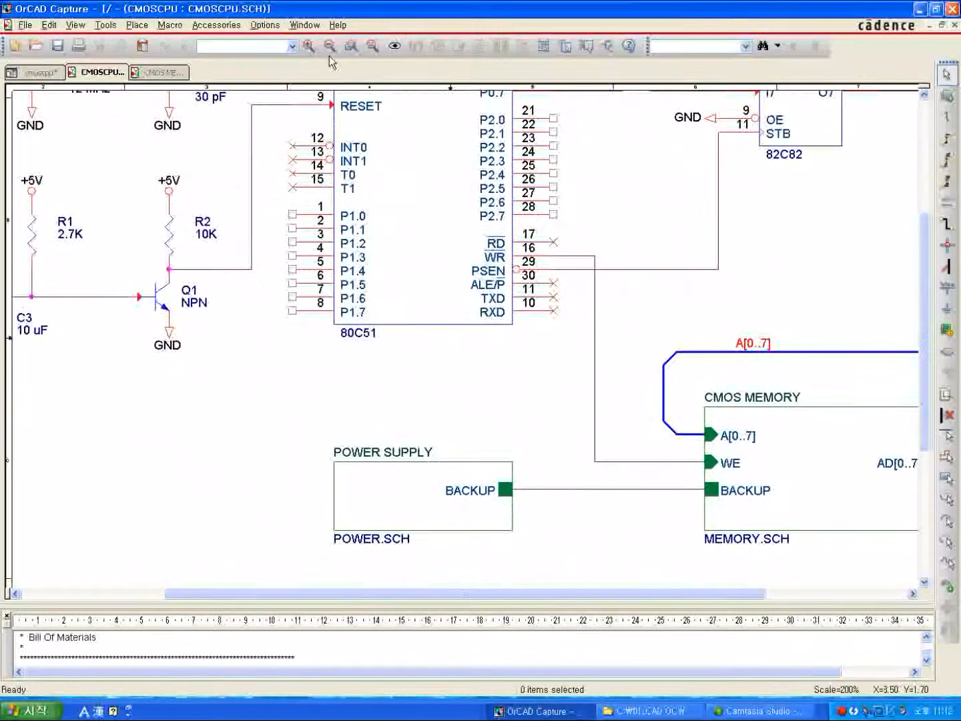
click(330, 46)
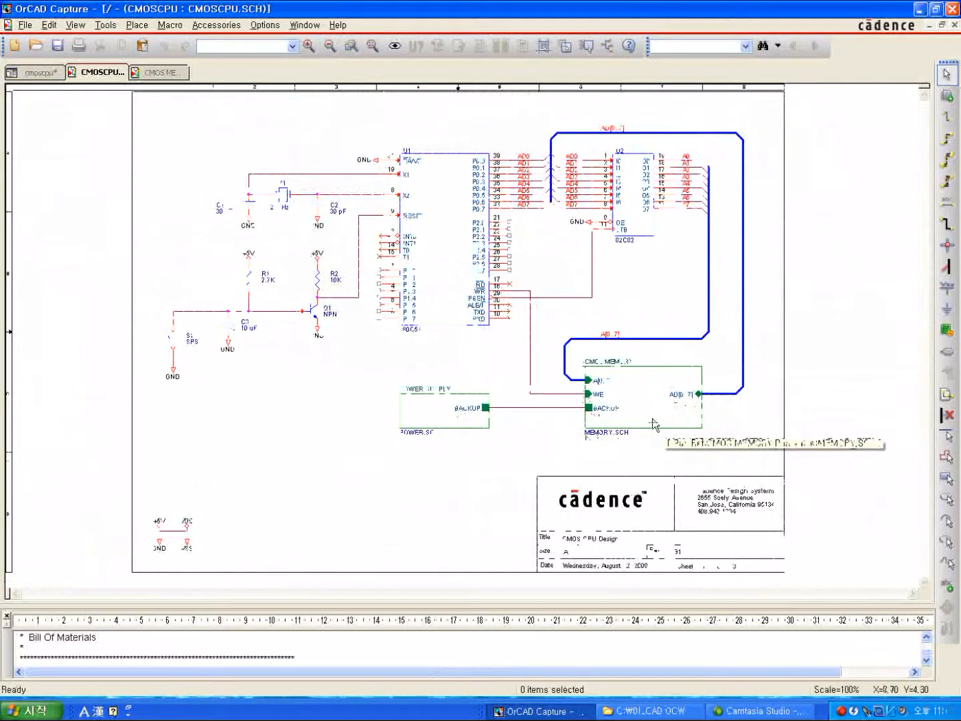
click(309, 45)
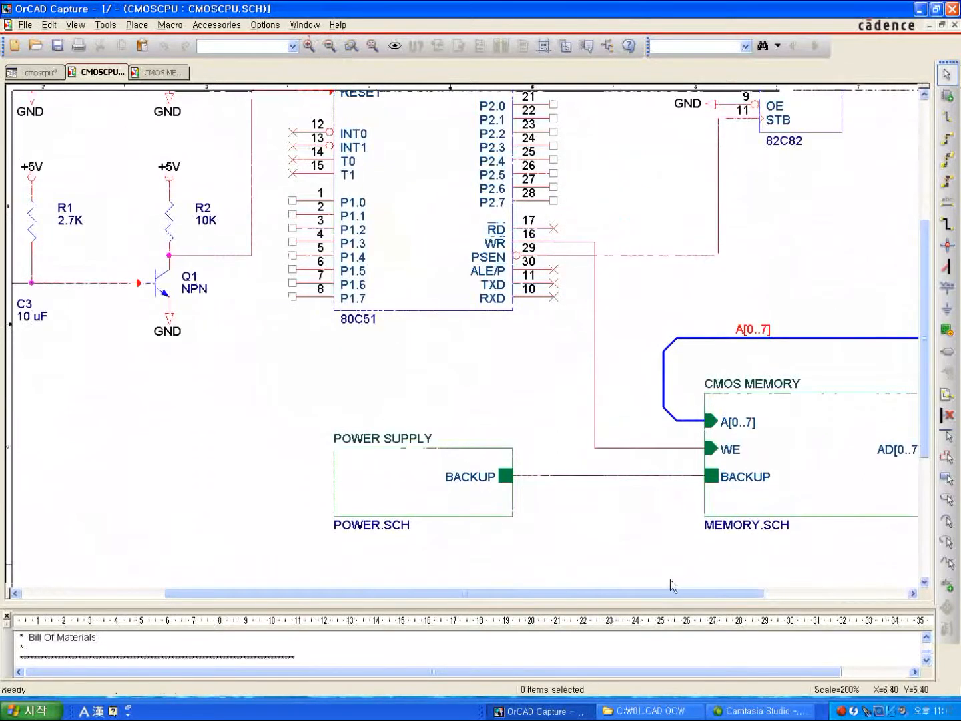
drag(675, 594, 763, 603)
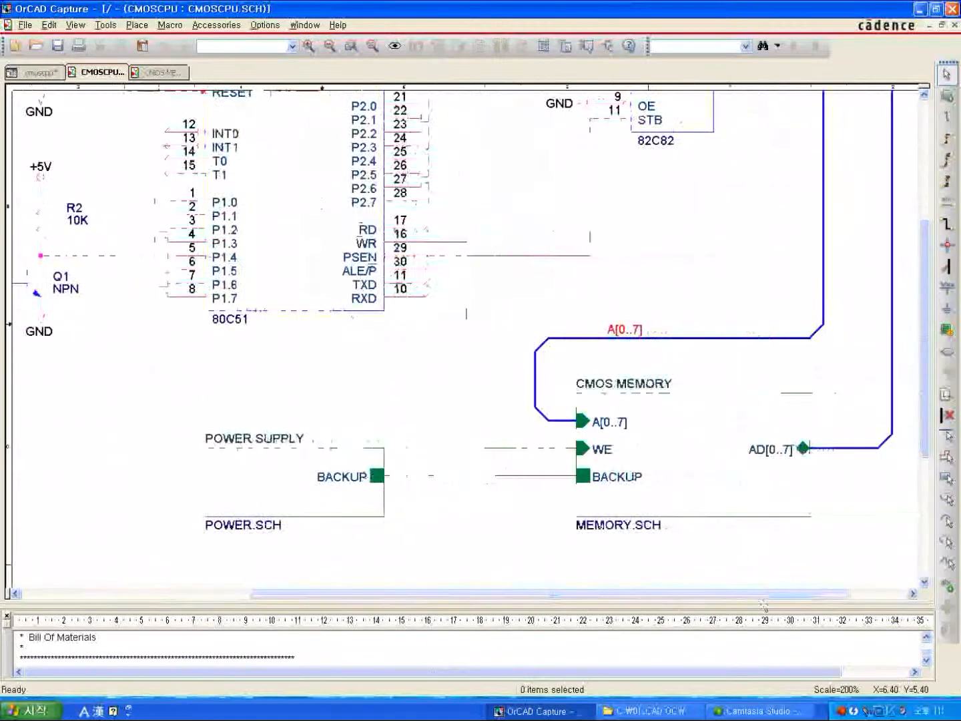
click(670, 467)
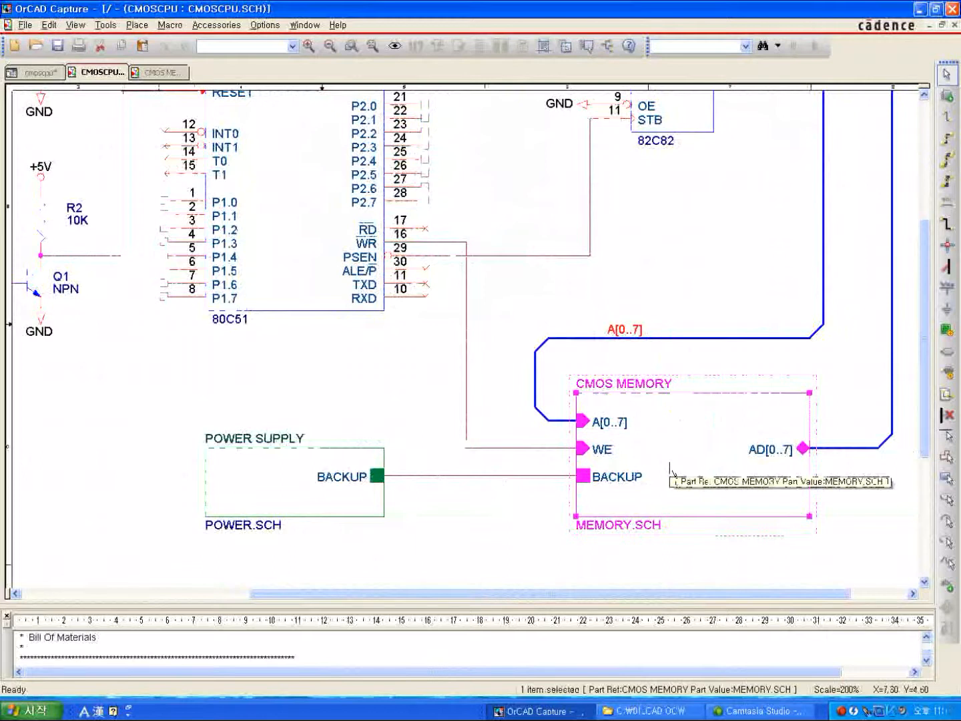
right_click(671, 467)
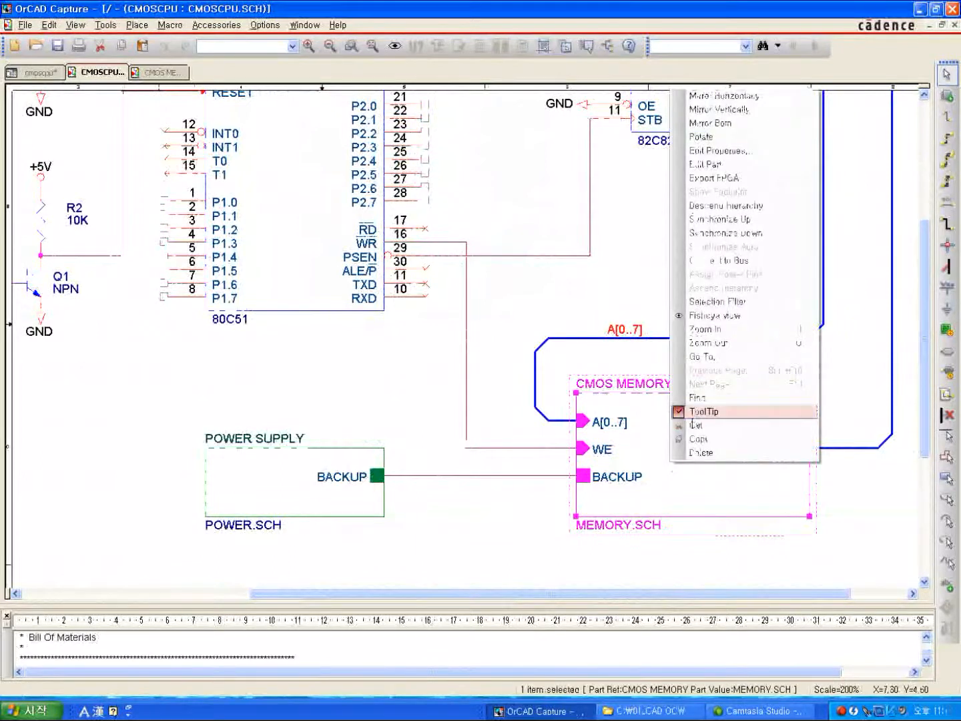
click(702, 214)
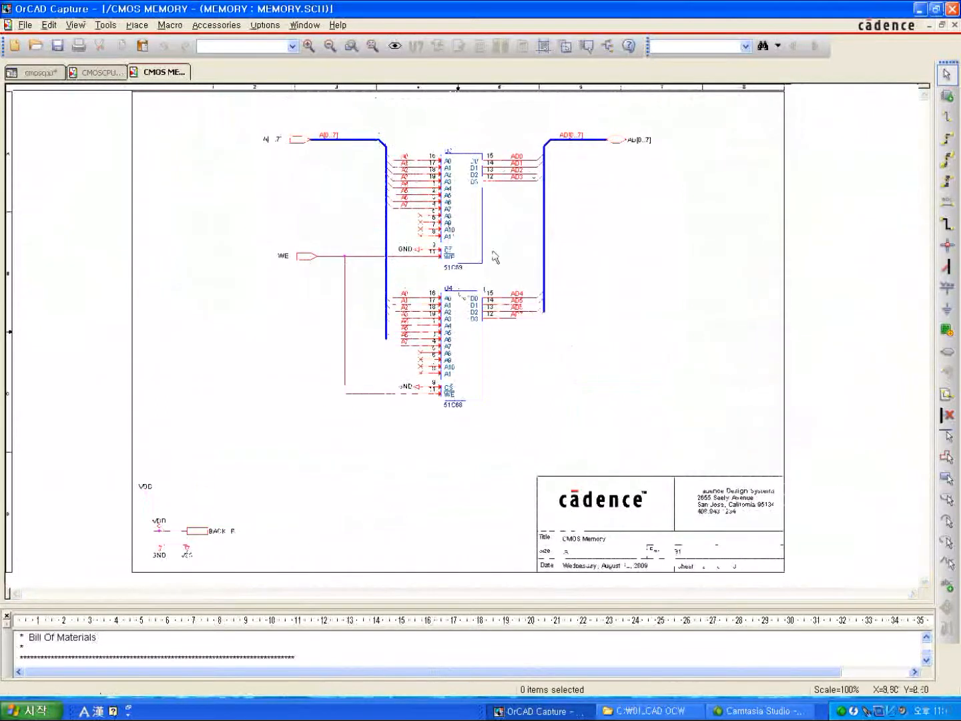
Ascend from the CMOS MEMORY page to the parent schematic, and descend into the POWER SUPPLY block.
right_click(631, 269)
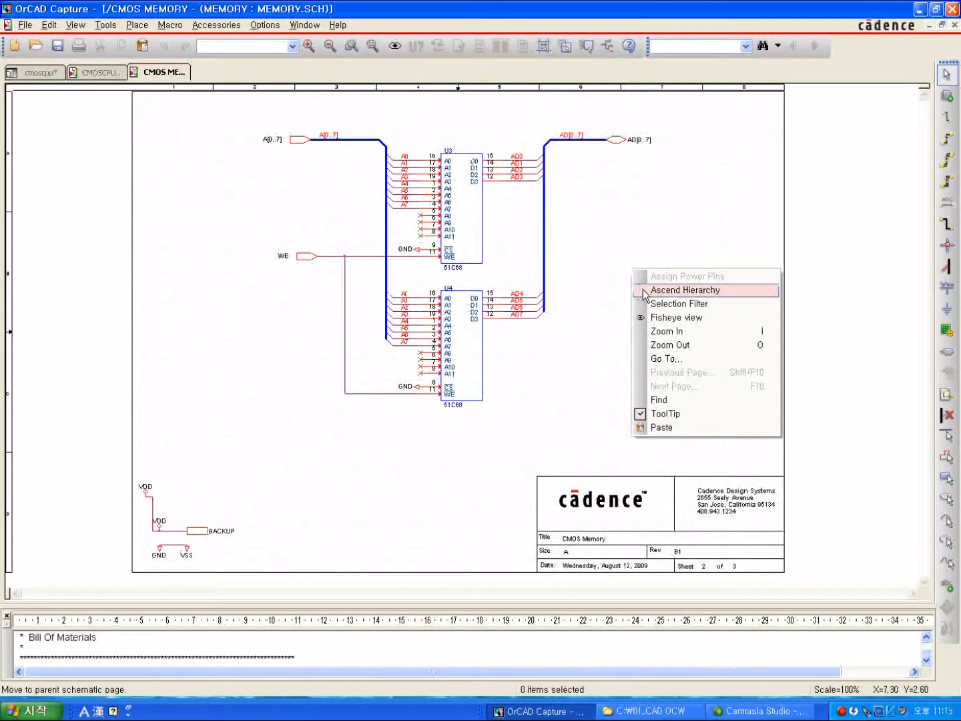
click(644, 290)
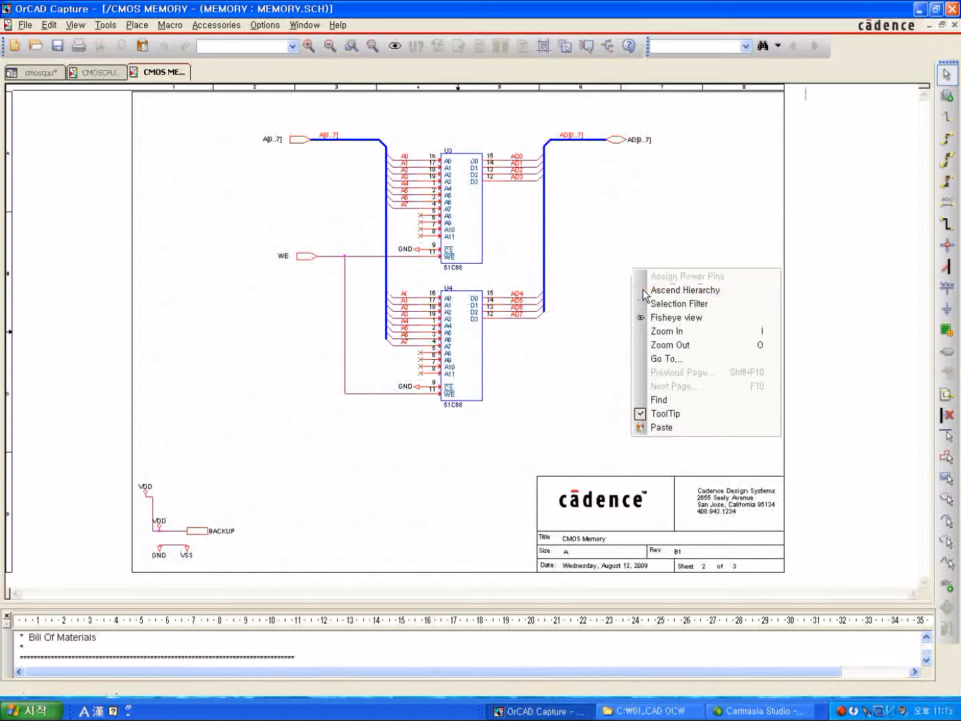
scroll(475, 187, up, 6)
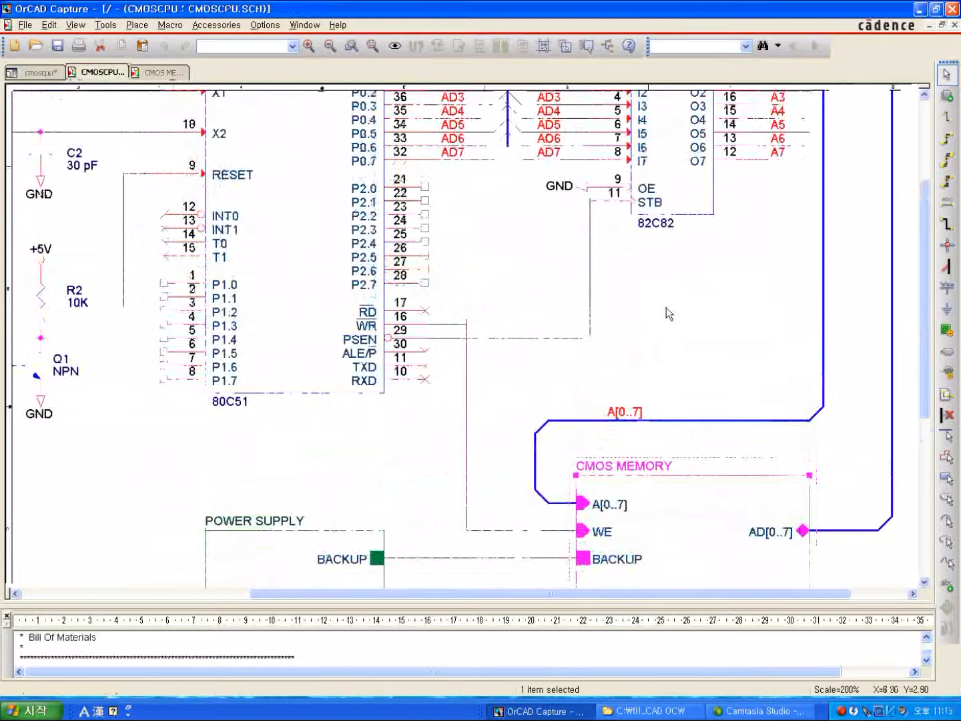
scroll(676, 309, down, 3)
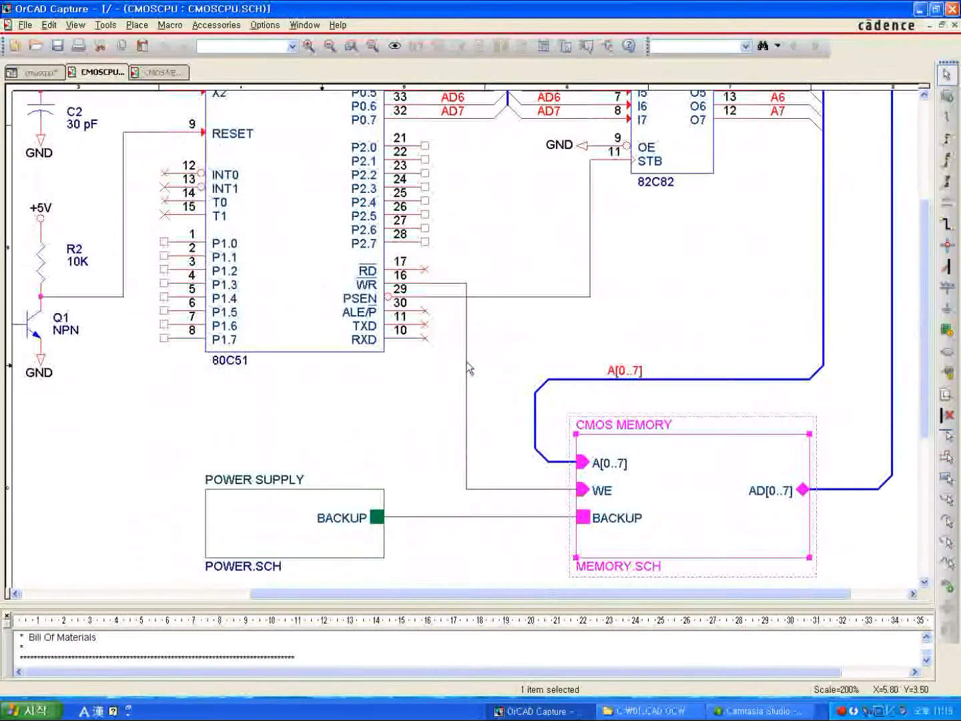
scroll(469, 367, down, 3)
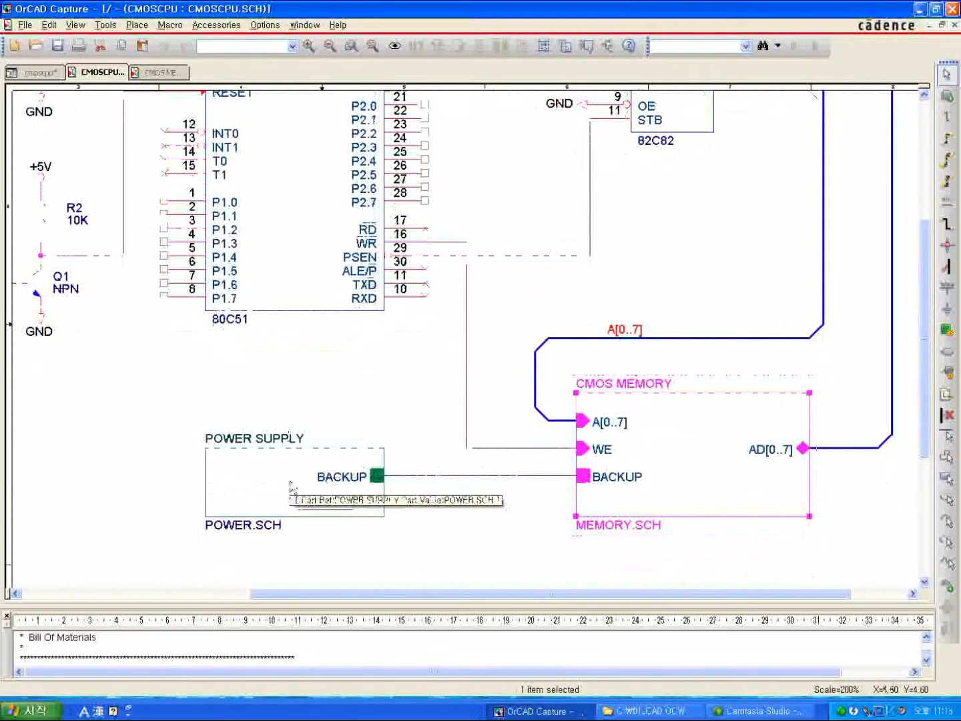
click(288, 487)
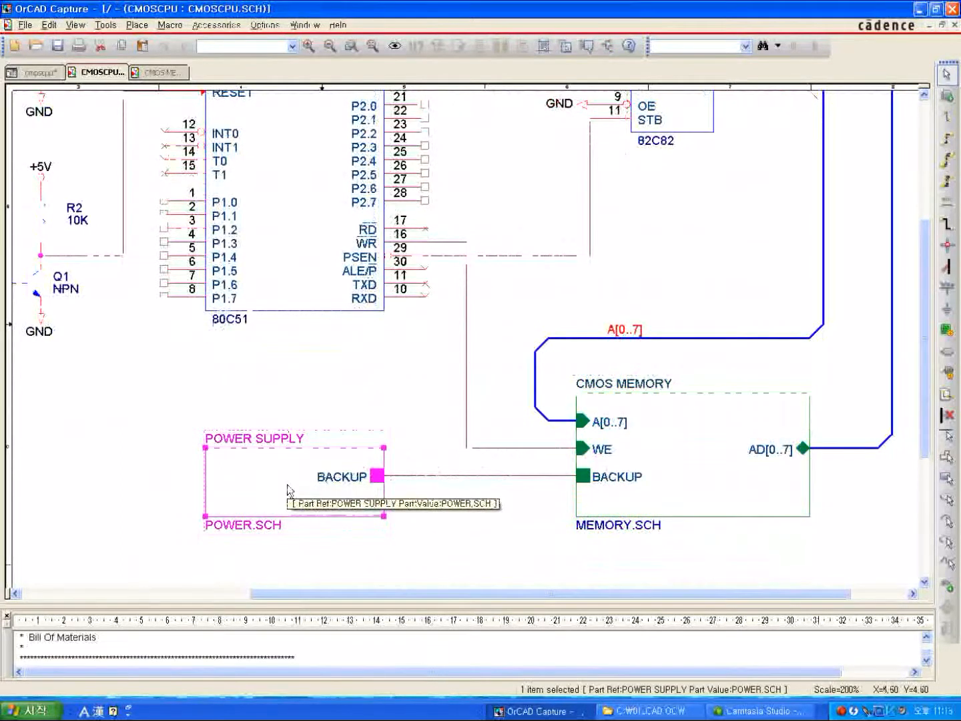
right_click(289, 489)
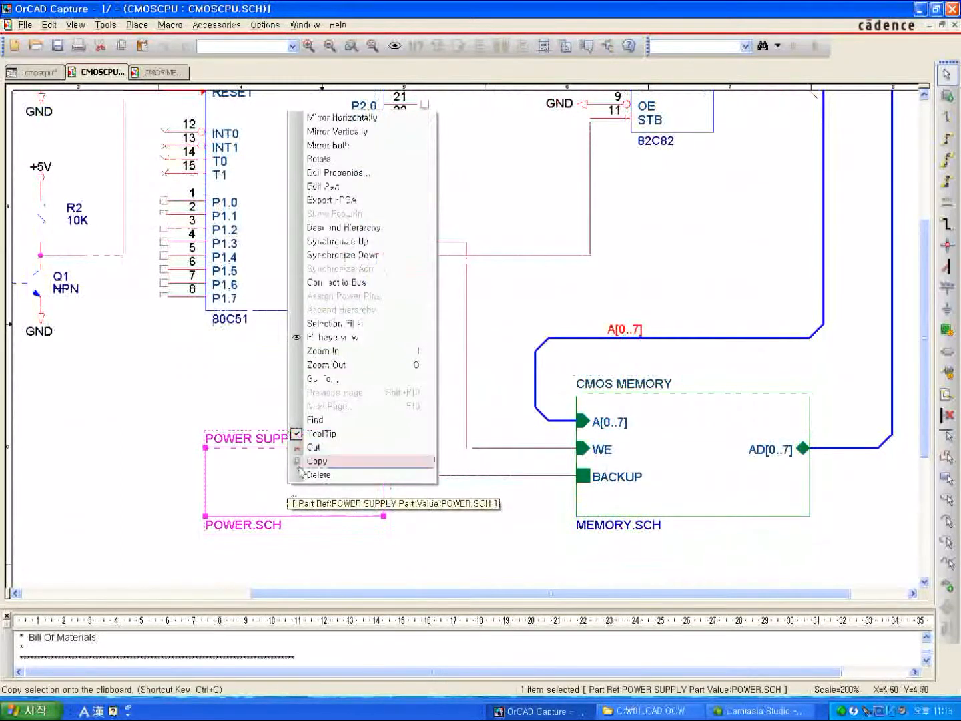
click(325, 231)
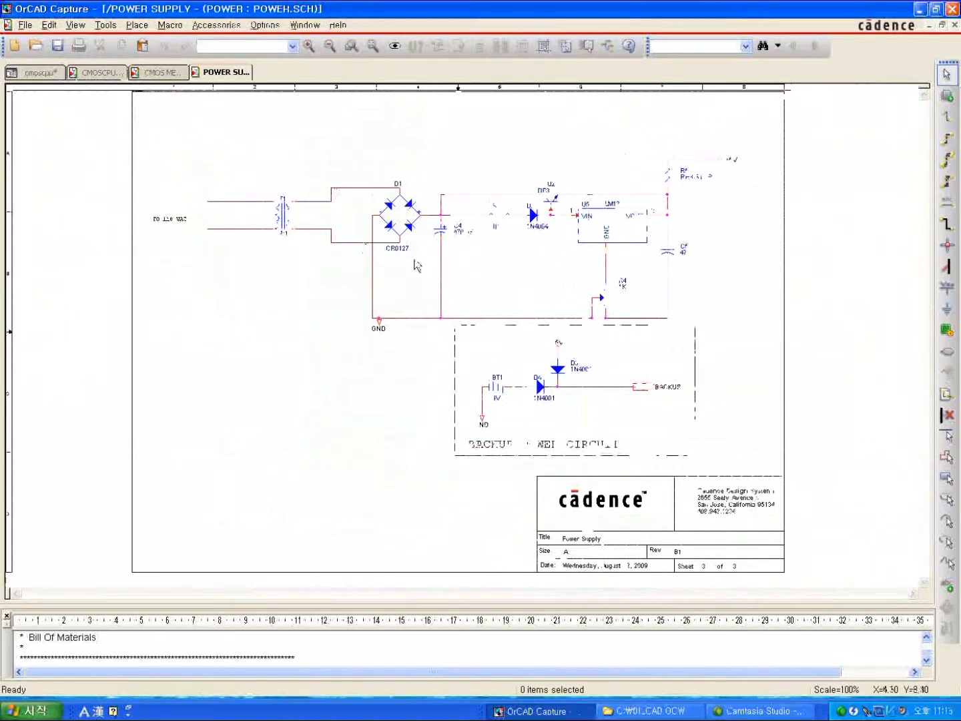
right_click(465, 186)
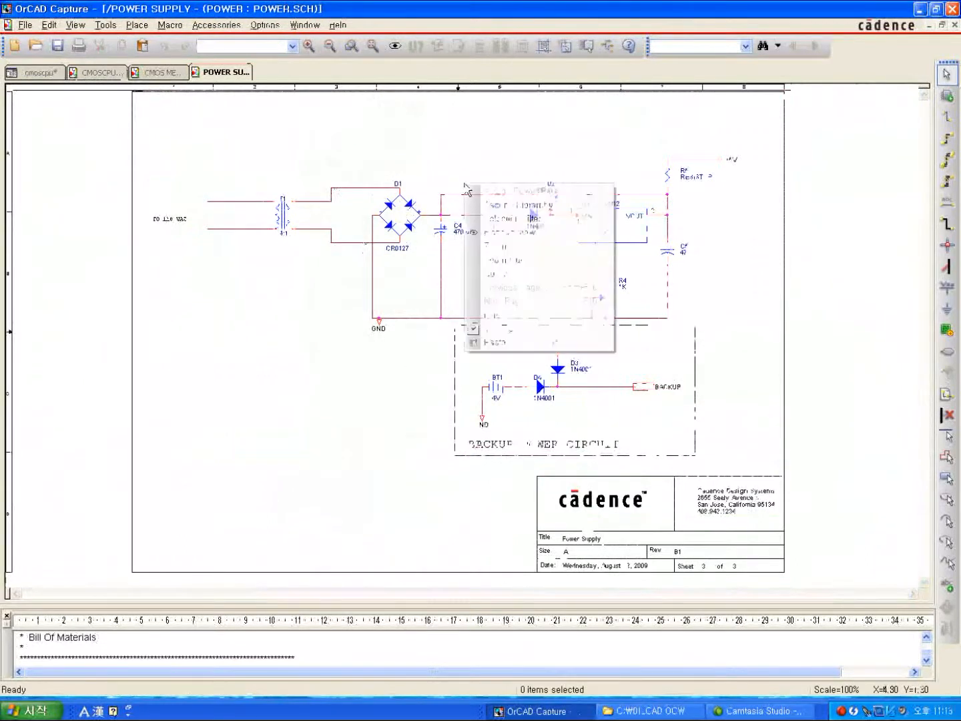
click(494, 218)
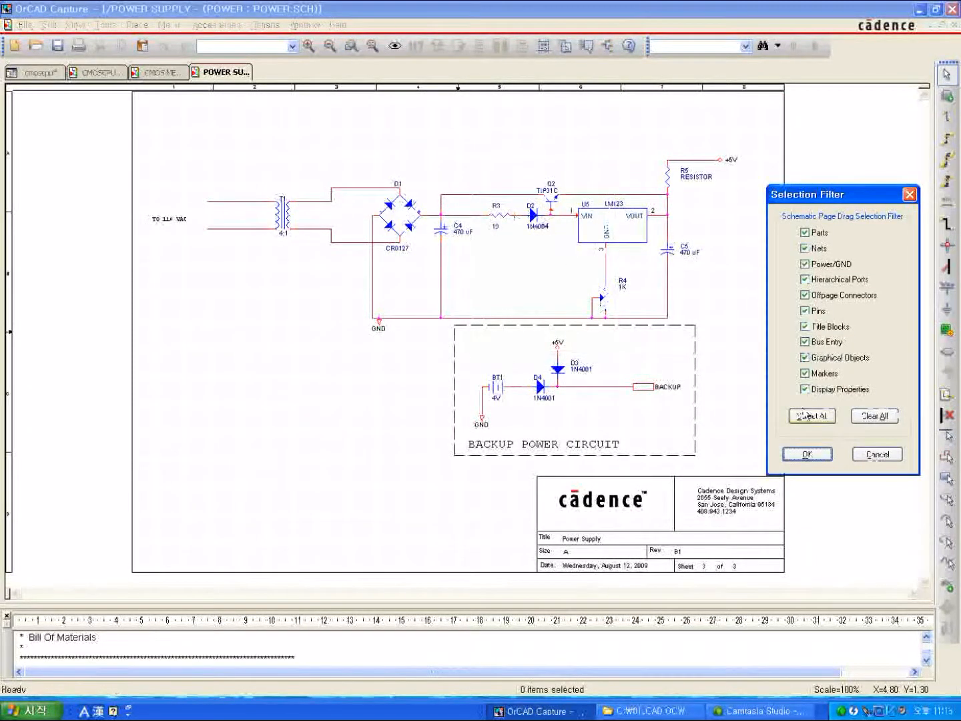
click(874, 458)
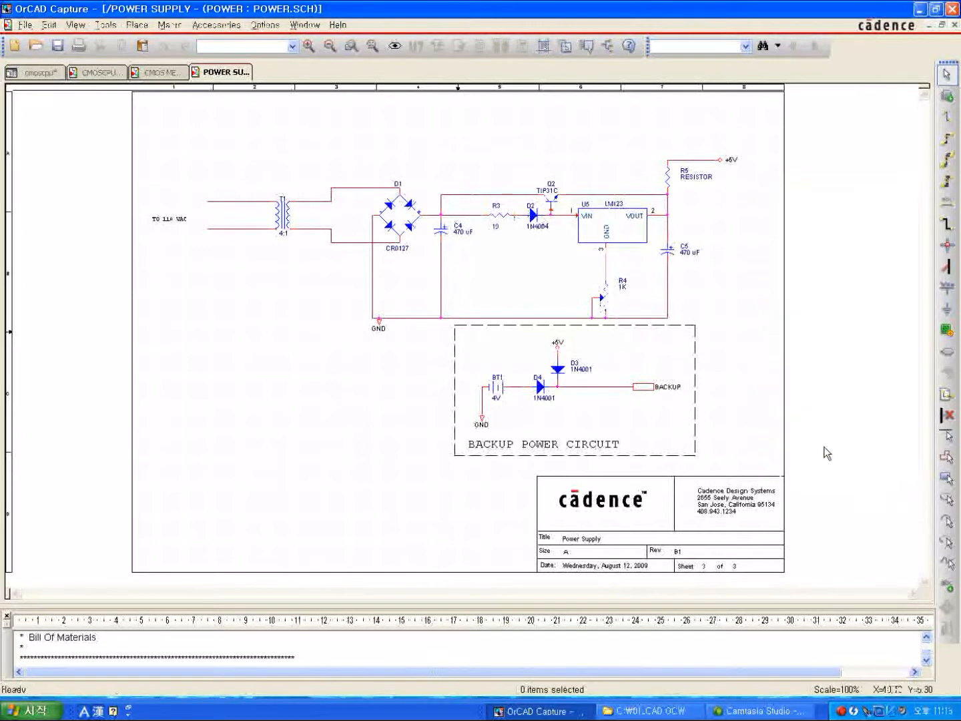
Ascend from the POWER SUPPLY page to the parent schematic and examine how the POWER SUPPLY and CMOS MEMORY blocks are connected.
right_click(352, 304)
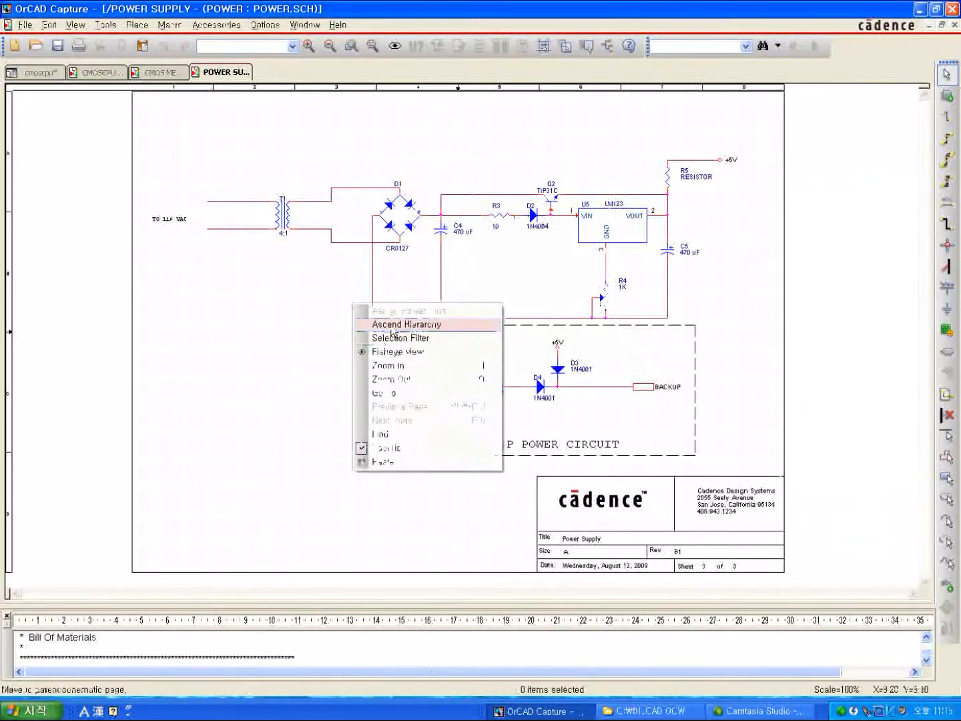
click(399, 324)
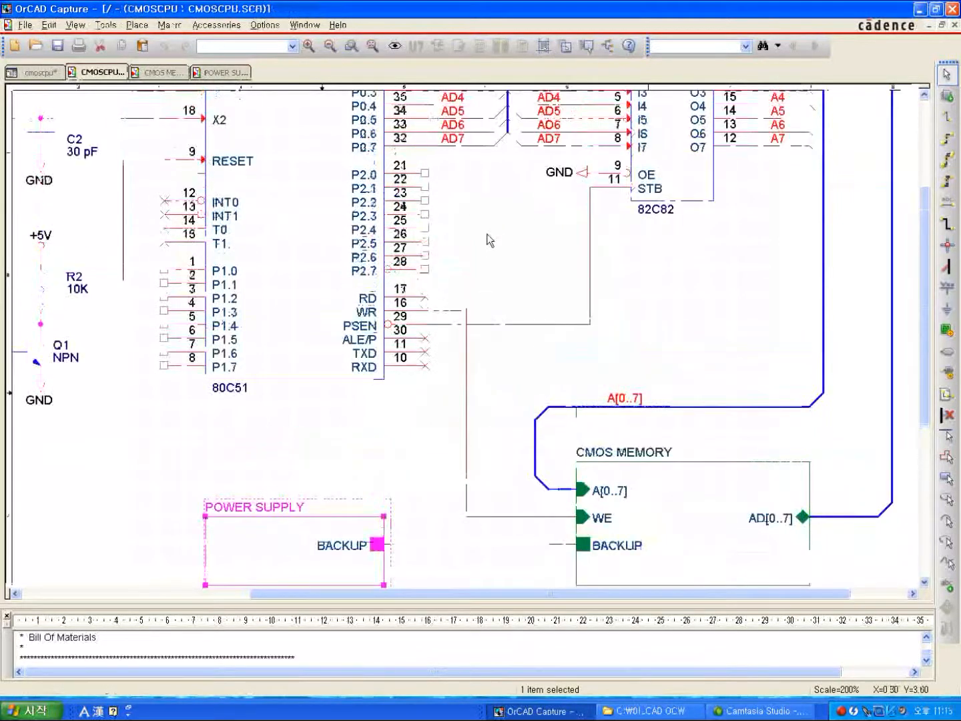
click(491, 233)
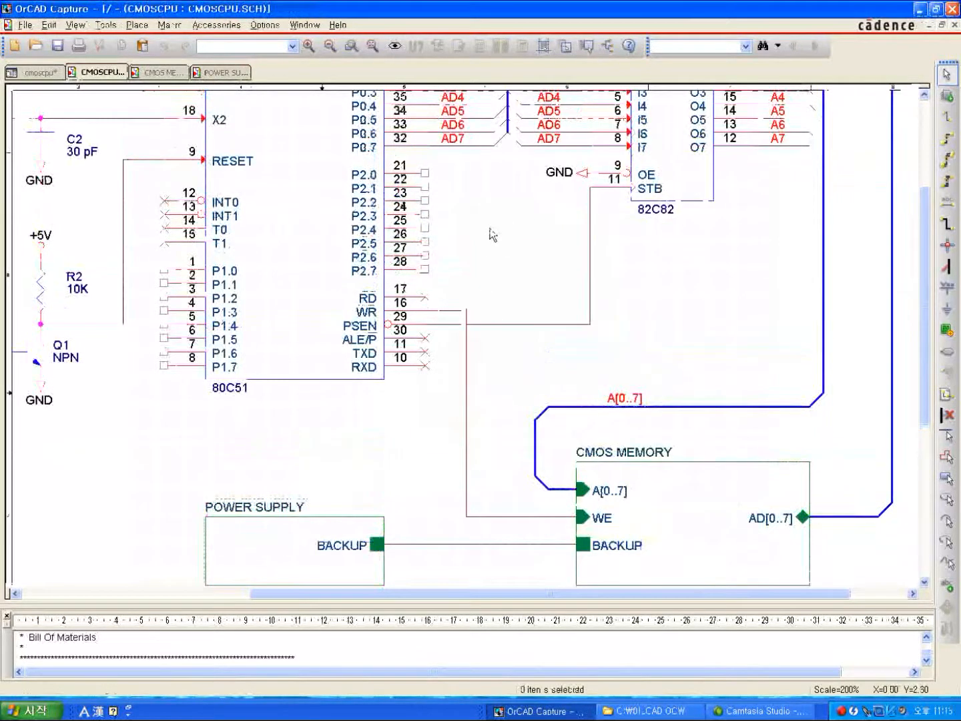
scroll(518, 248, up, 4)
scroll(517, 250, down, 1)
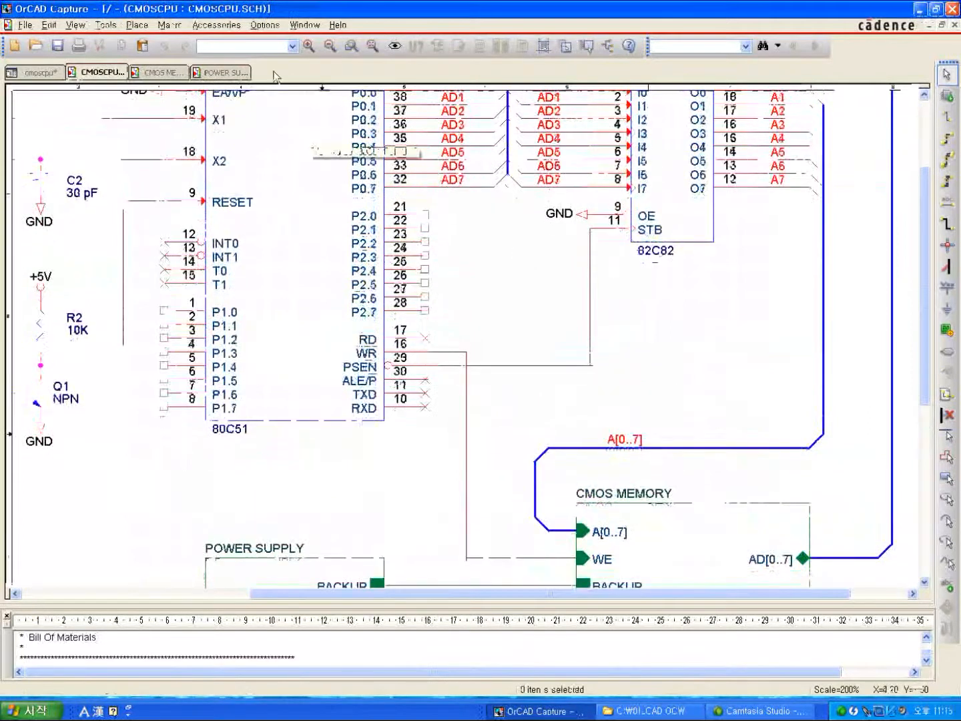
click(372, 46)
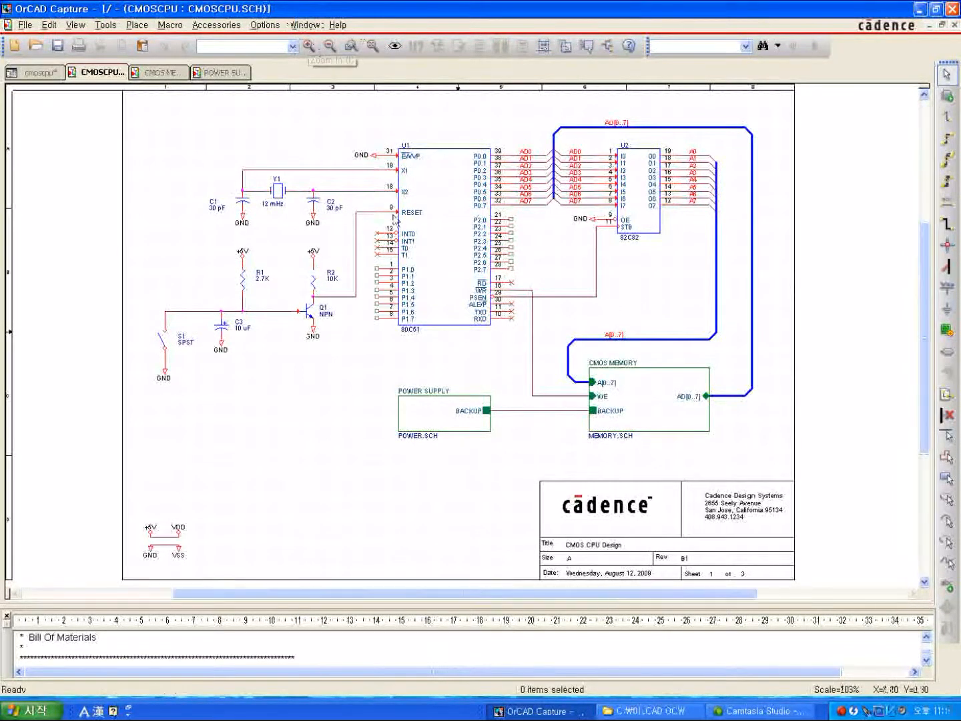
click(309, 45)
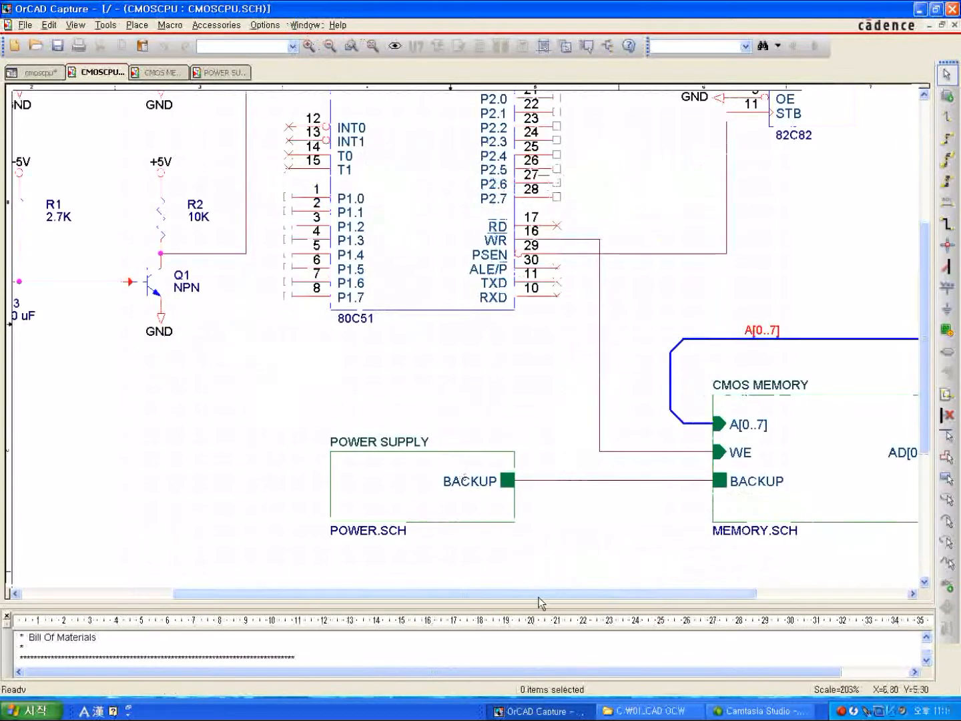
drag(539, 597, 689, 596)
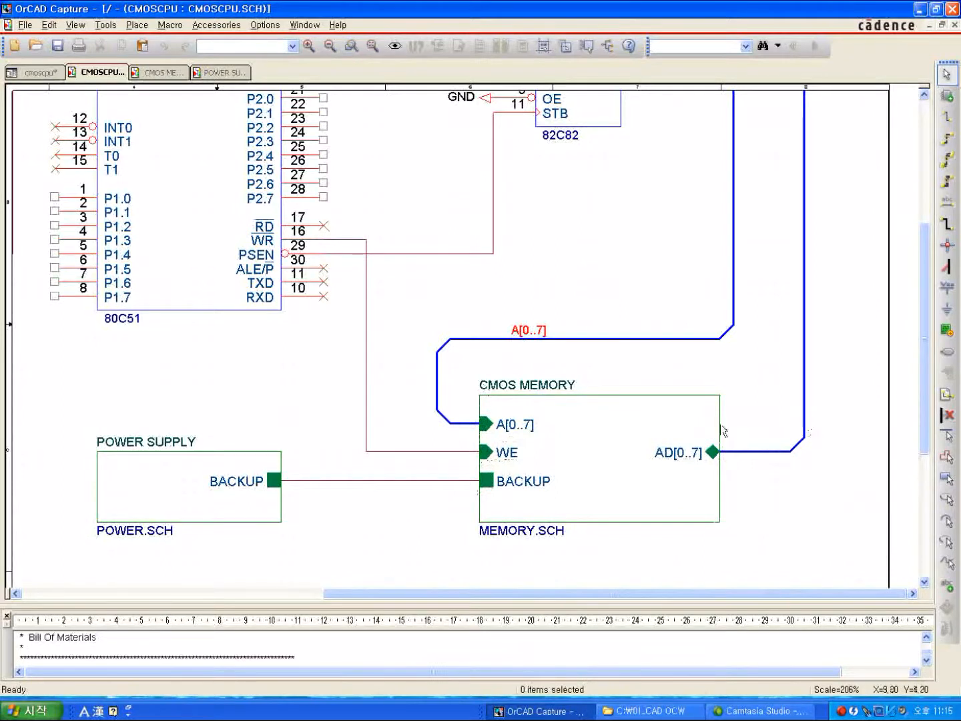
click(584, 407)
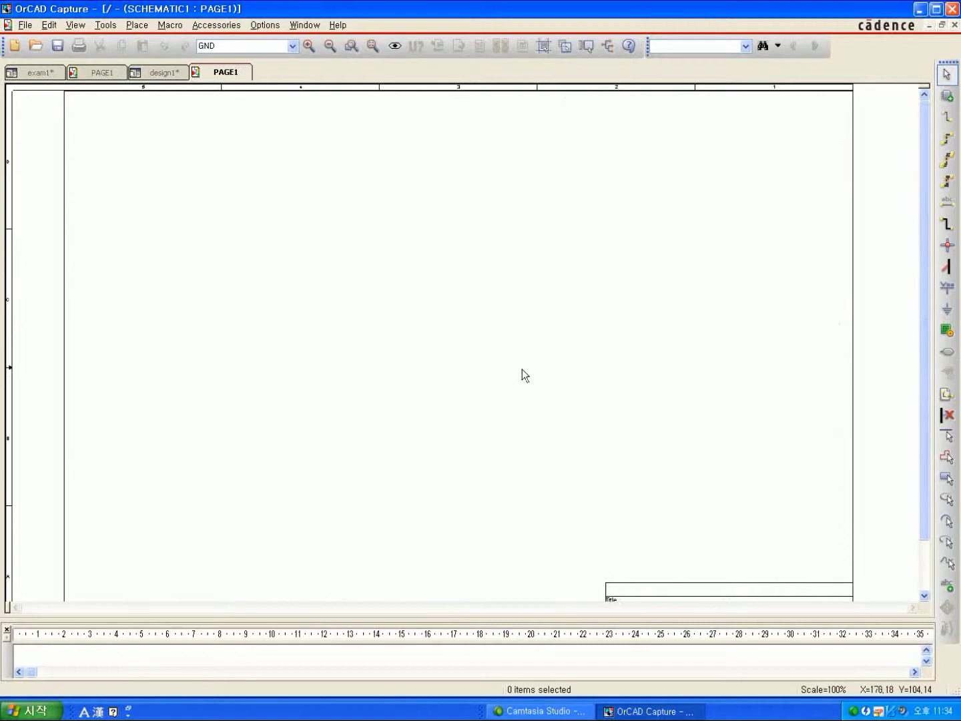
Place a rectangular hierarchical block on the empty PAGE1 with reference TEST, implementation type Schematic View and implementation name TEST0.
click(946, 330)
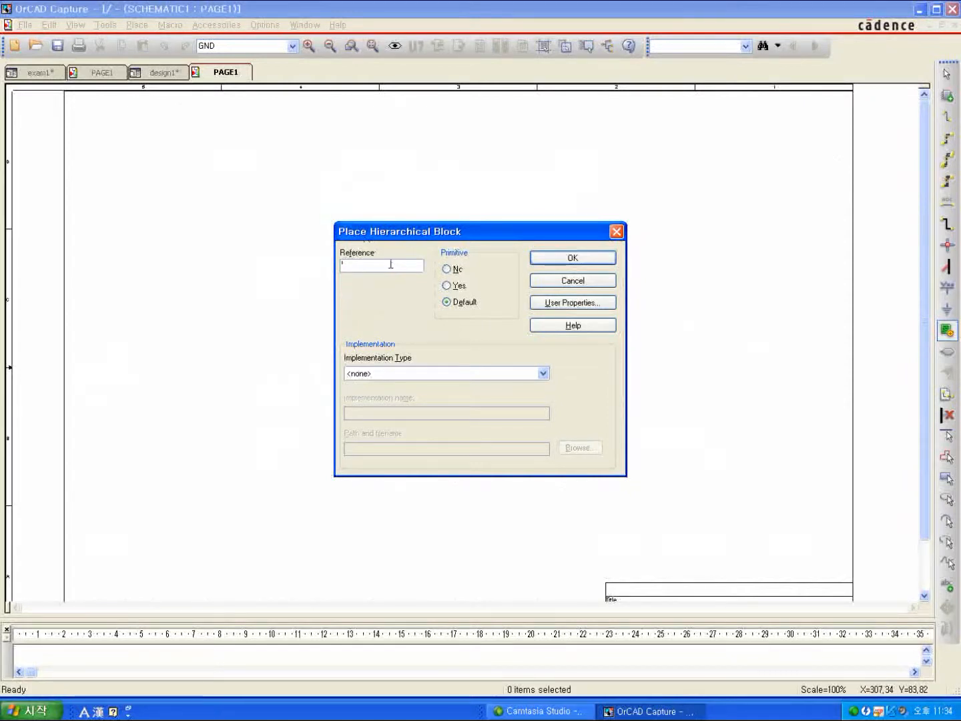
text(TEST)
click(541, 375)
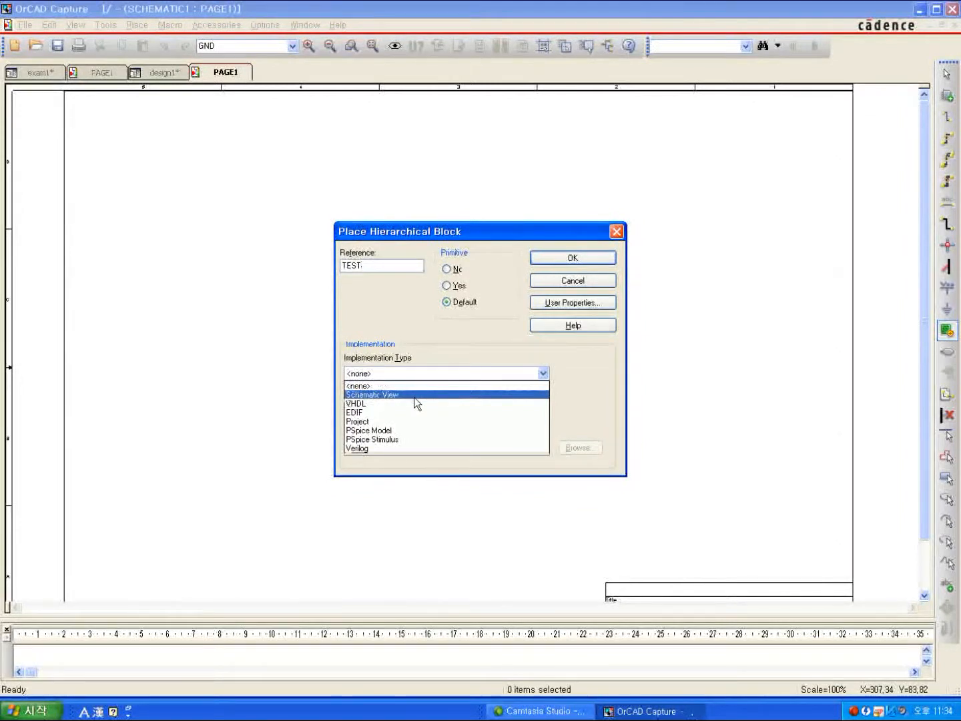
click(360, 395)
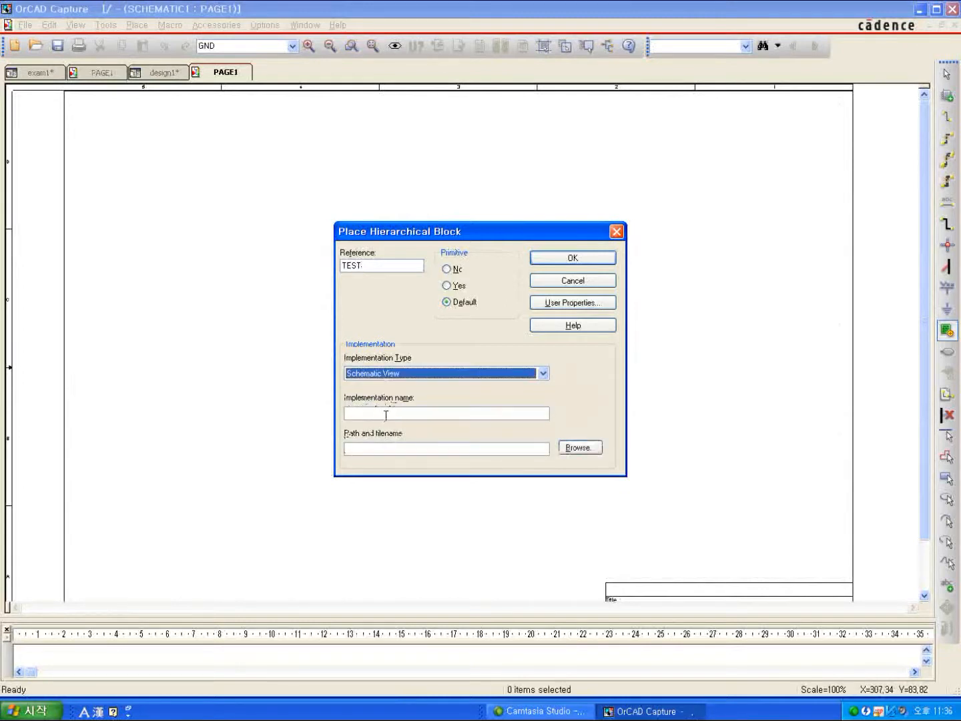
click(386, 416)
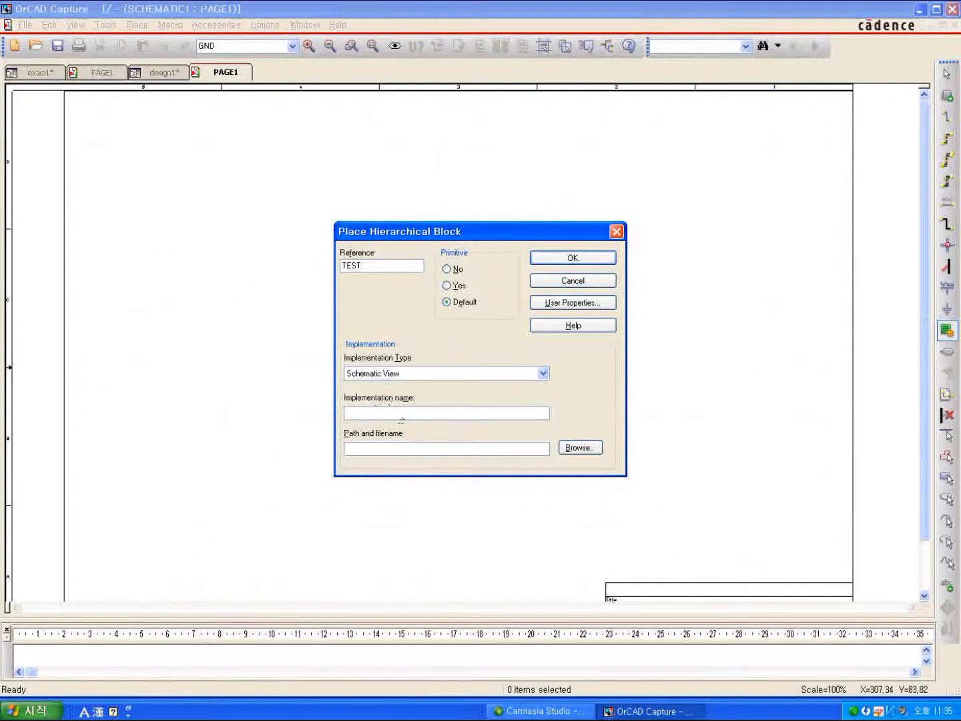
text(TEST)
click(548, 262)
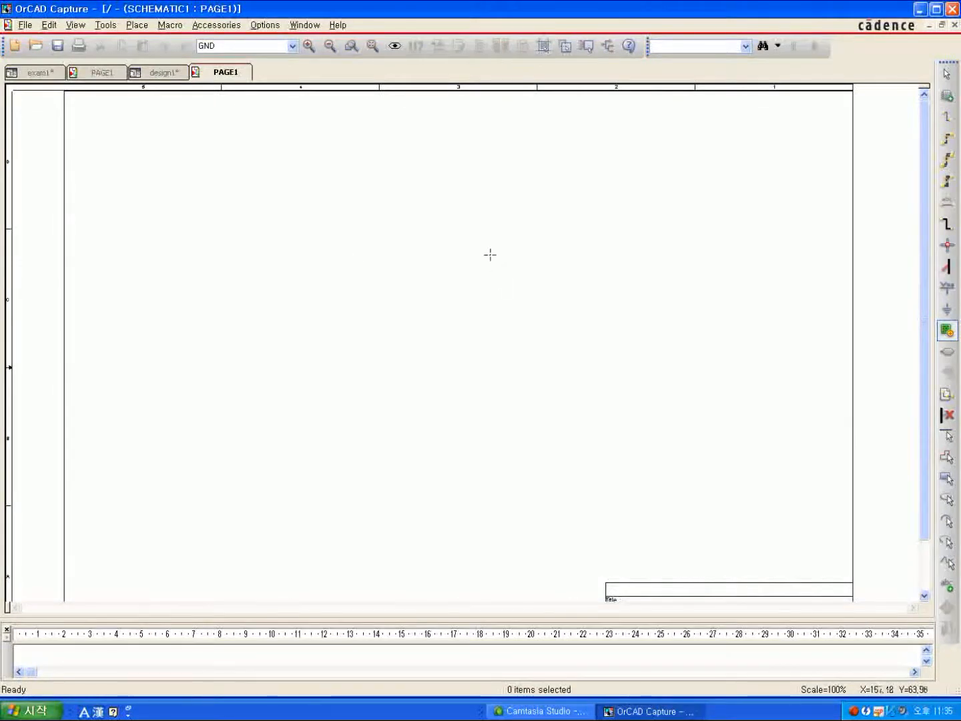
drag(490, 256, 699, 369)
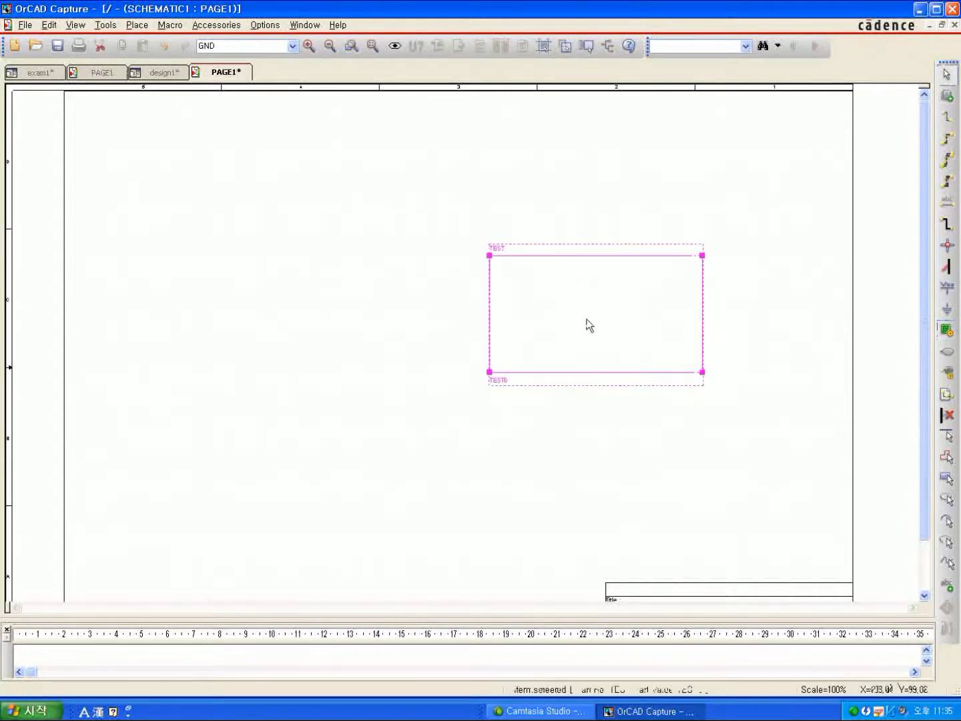
Move the TEST hierarchical block left and slightly up on the page, and clear the selection.
click(499, 181)
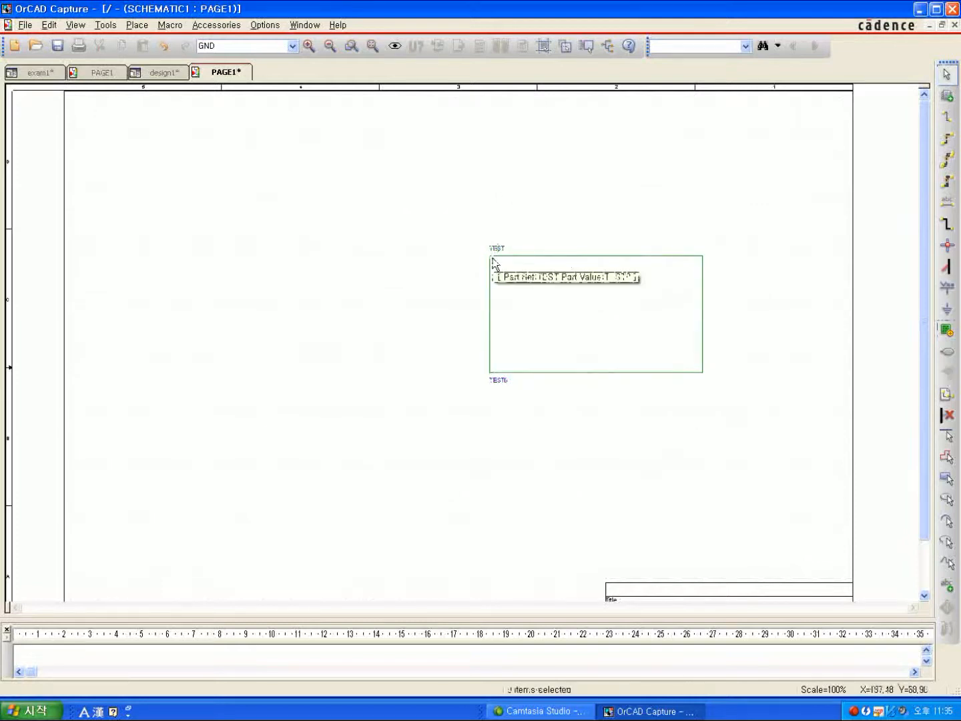
drag(490, 262, 399, 252)
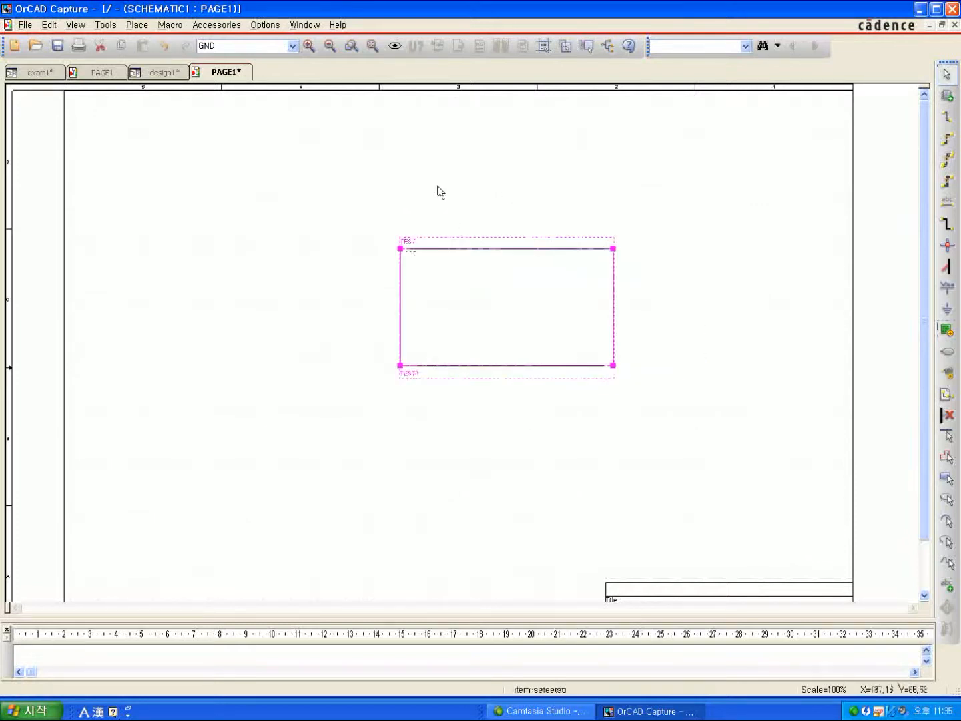
click(421, 187)
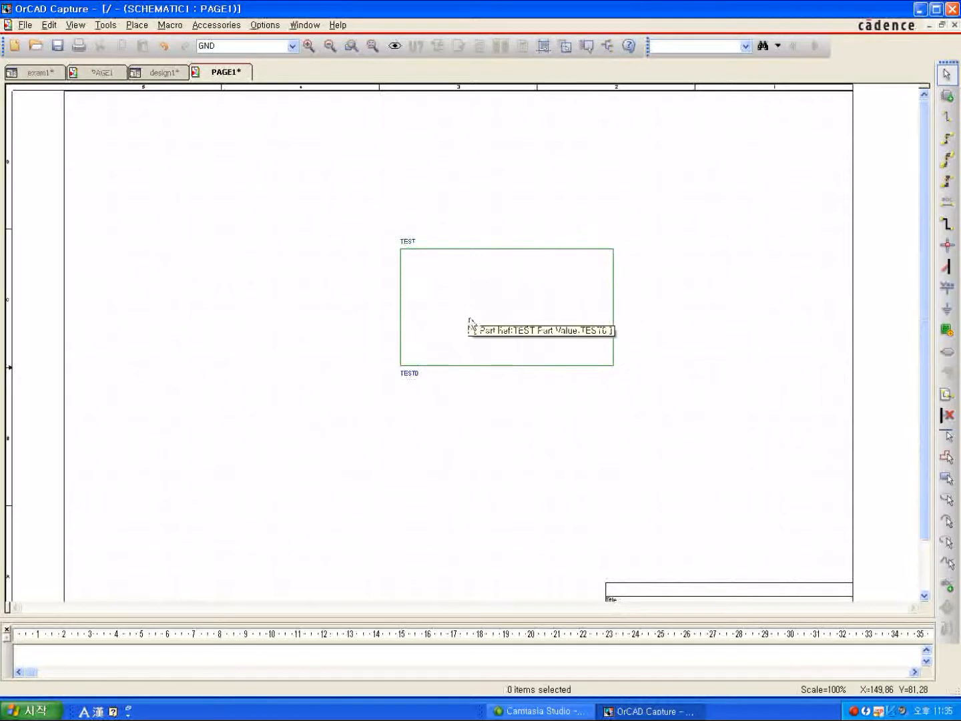
Place a scalar hierarchical pin named A1 of type Input on the upper left edge of the TEST block.
click(560, 299)
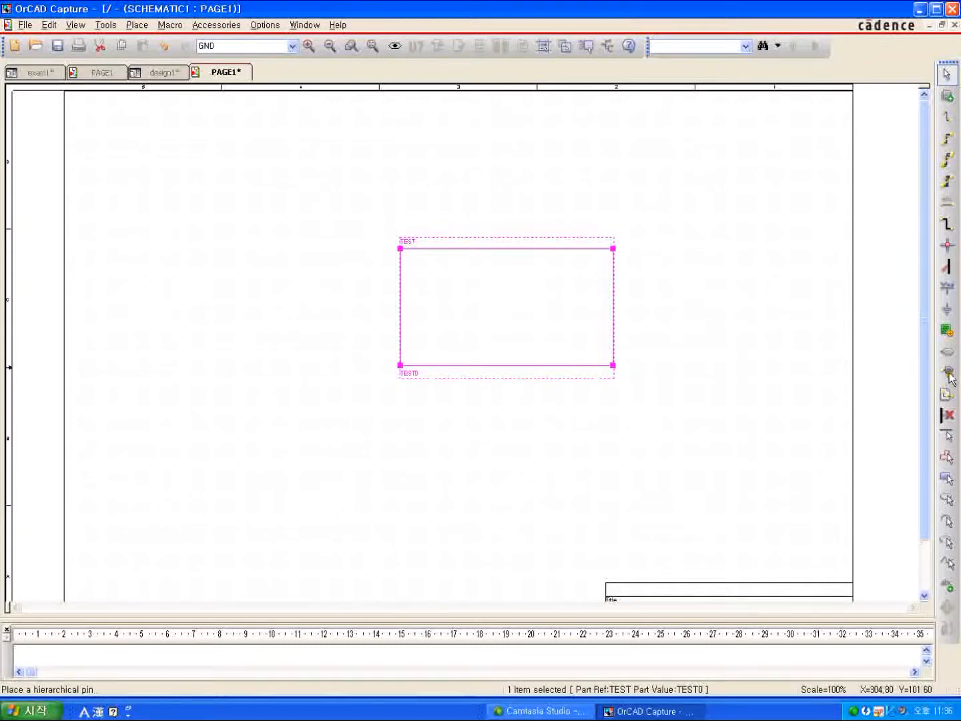
click(949, 375)
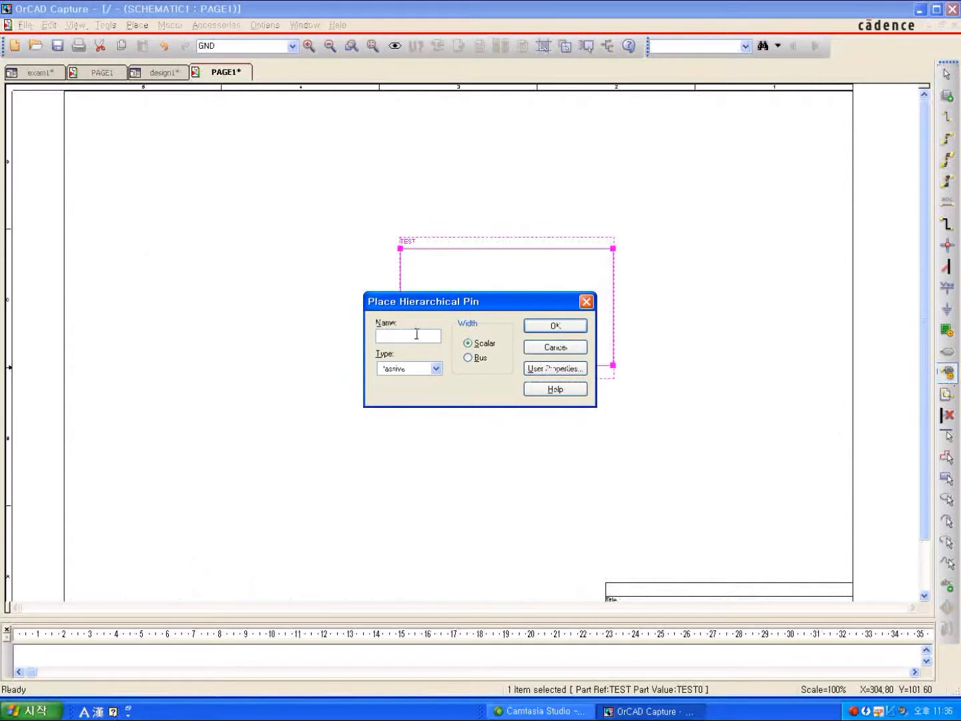
text(A)
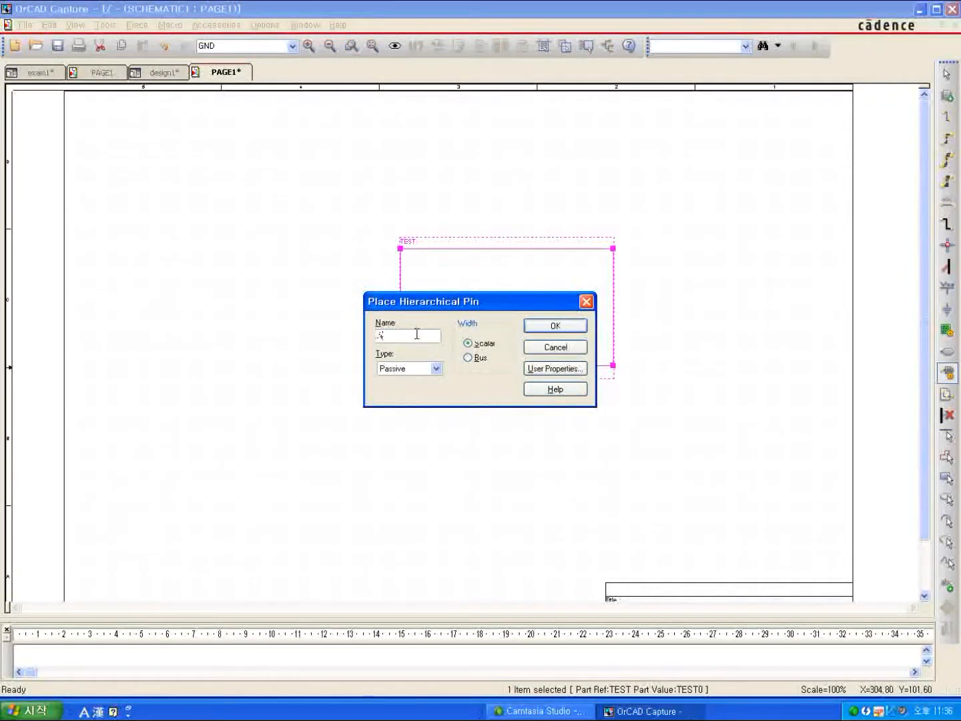
text(1)
click(437, 371)
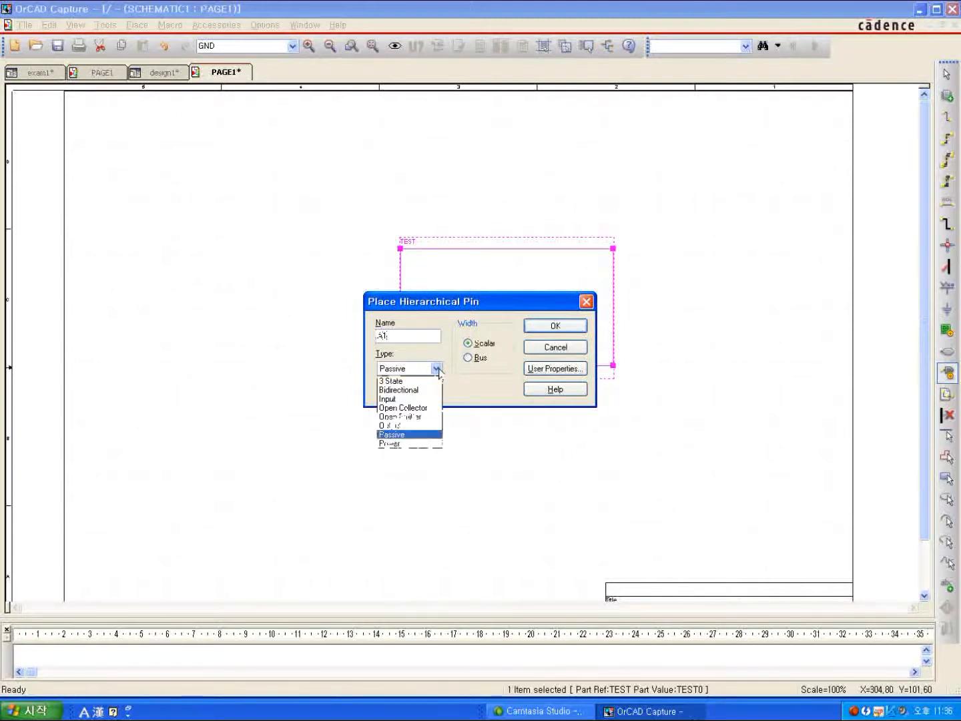
click(387, 398)
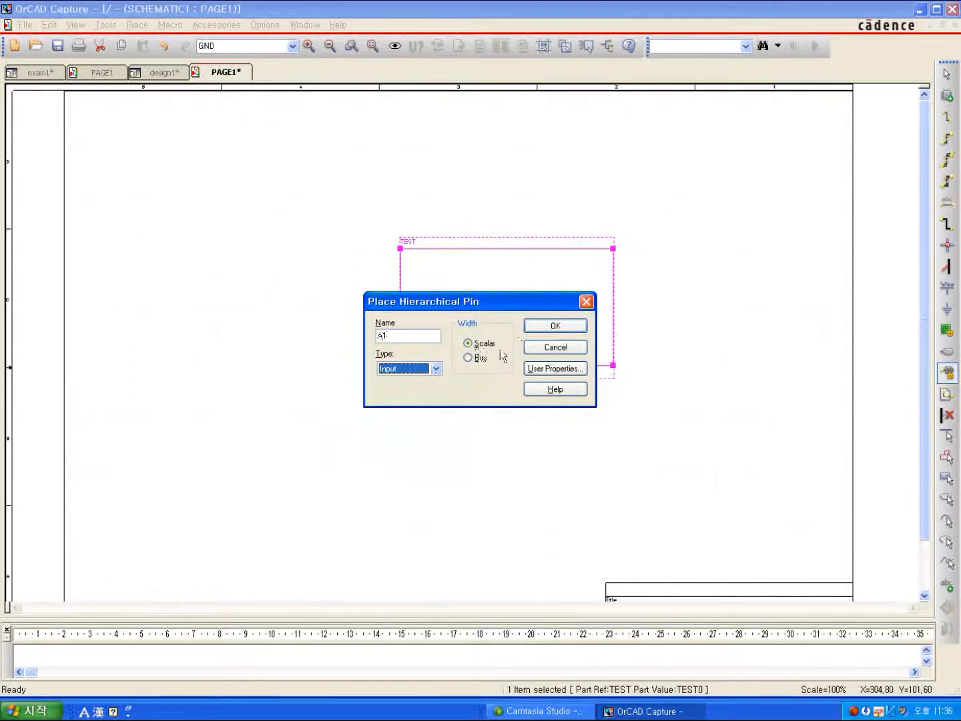
click(554, 326)
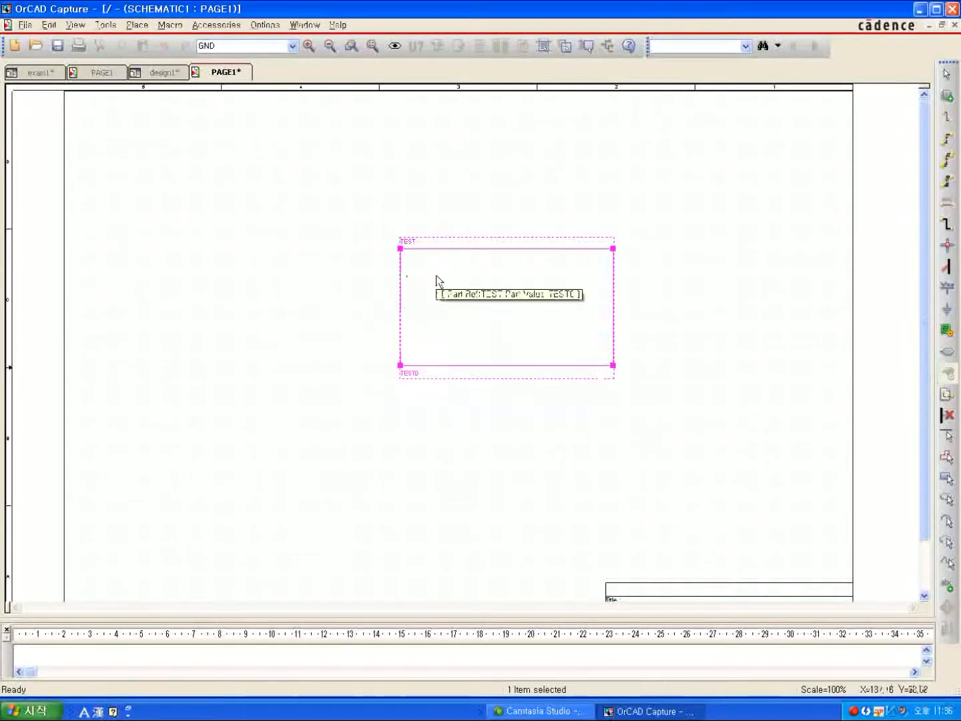
click(436, 275)
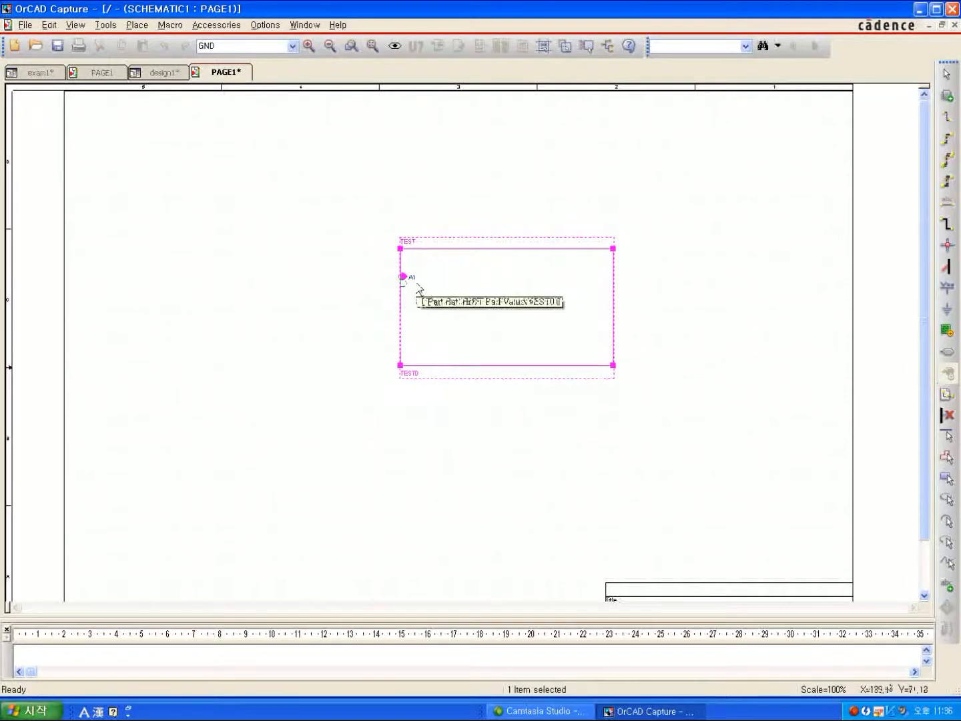
Place bidirectional scalar hierarchical pins A2 on the TEST block's lower left edge and A3 on its right edge.
right_click(417, 324)
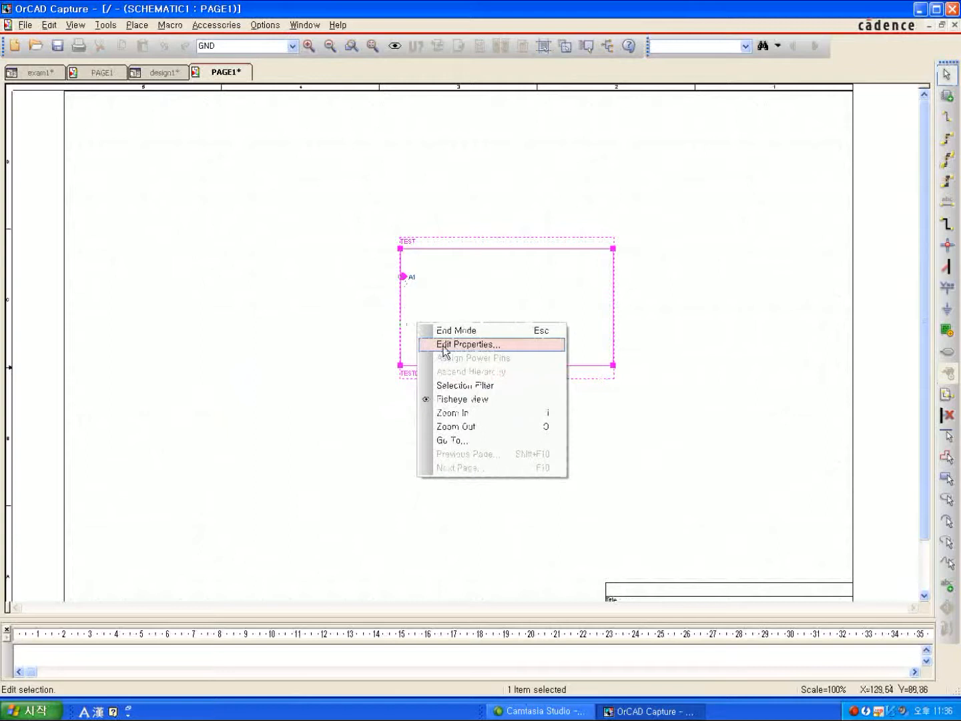
click(444, 344)
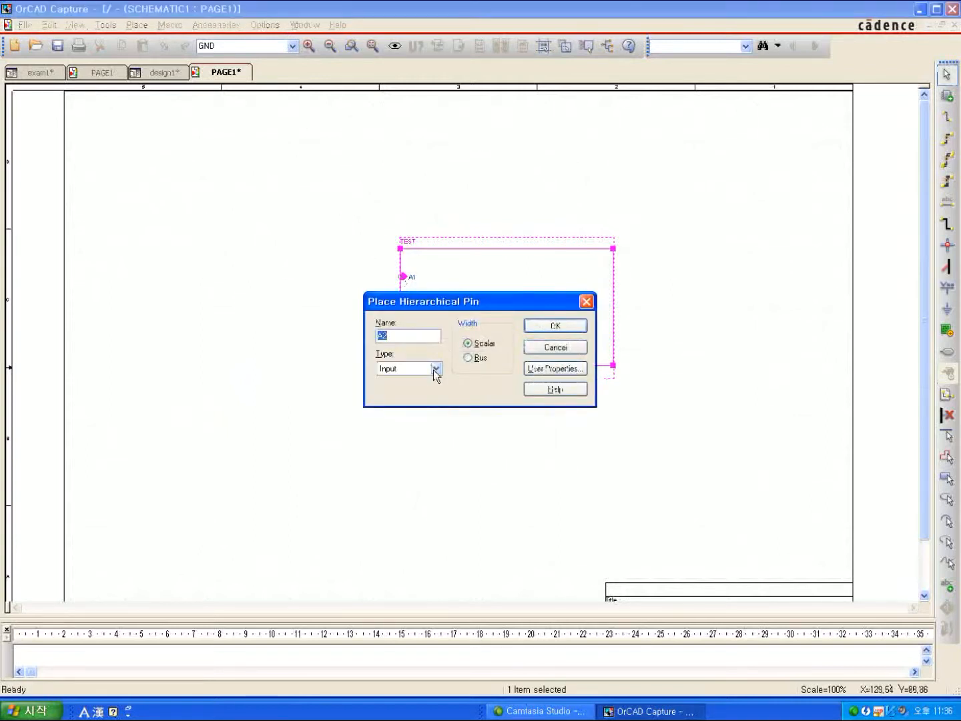
click(435, 369)
click(414, 392)
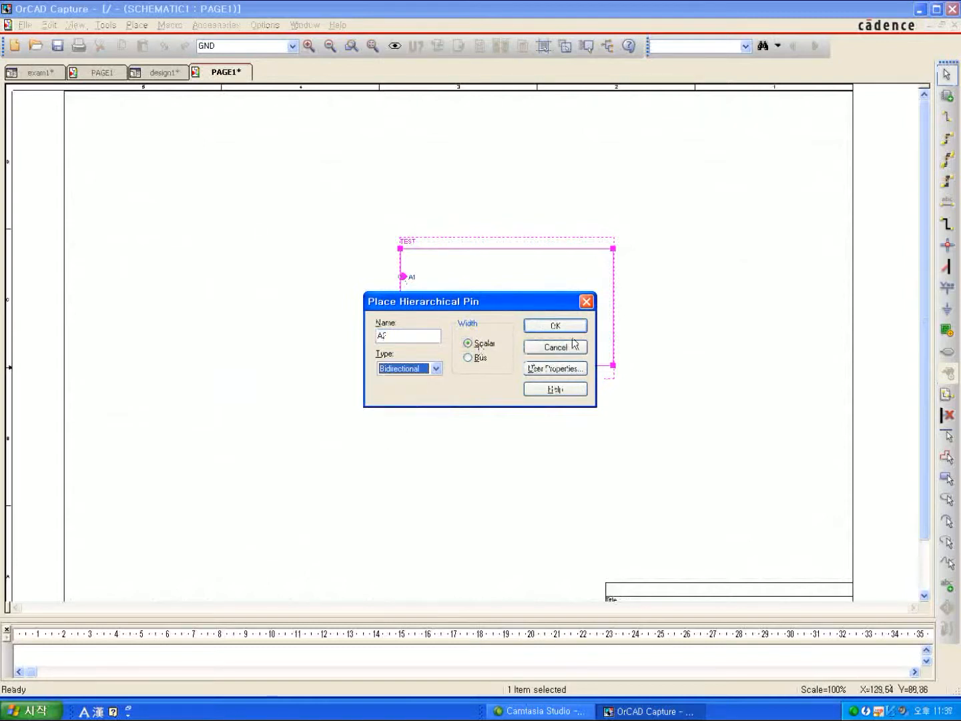
click(550, 329)
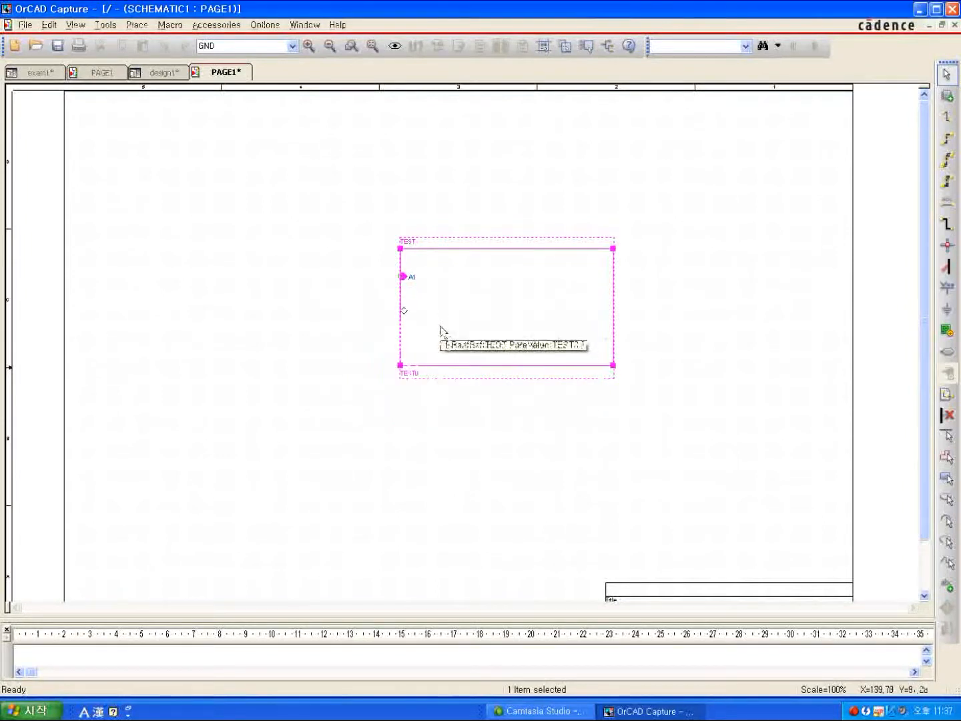
click(441, 338)
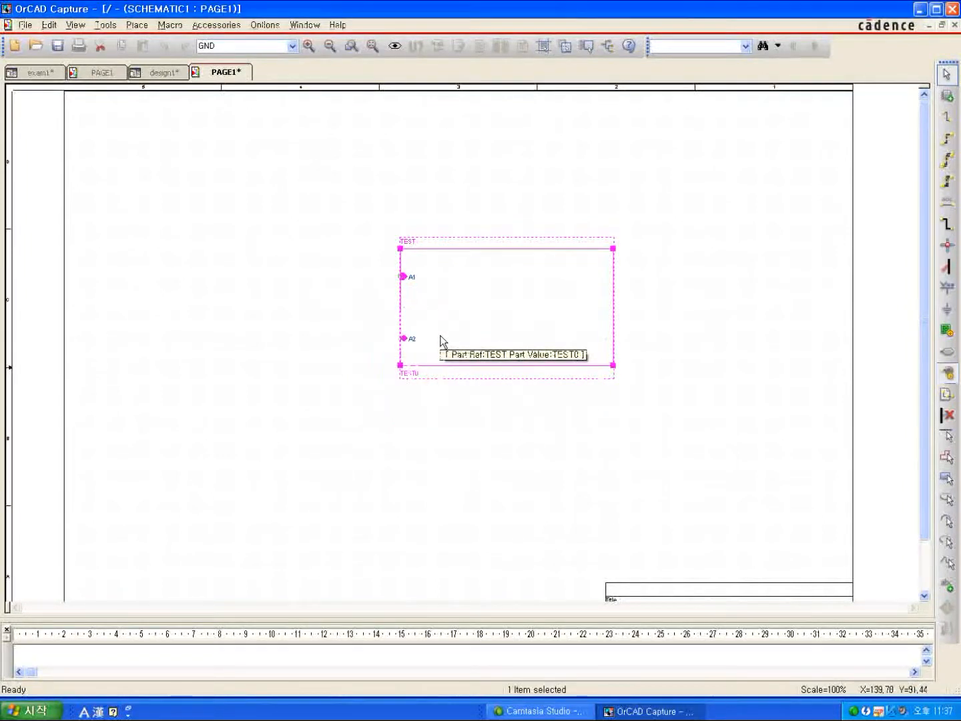
click(616, 293)
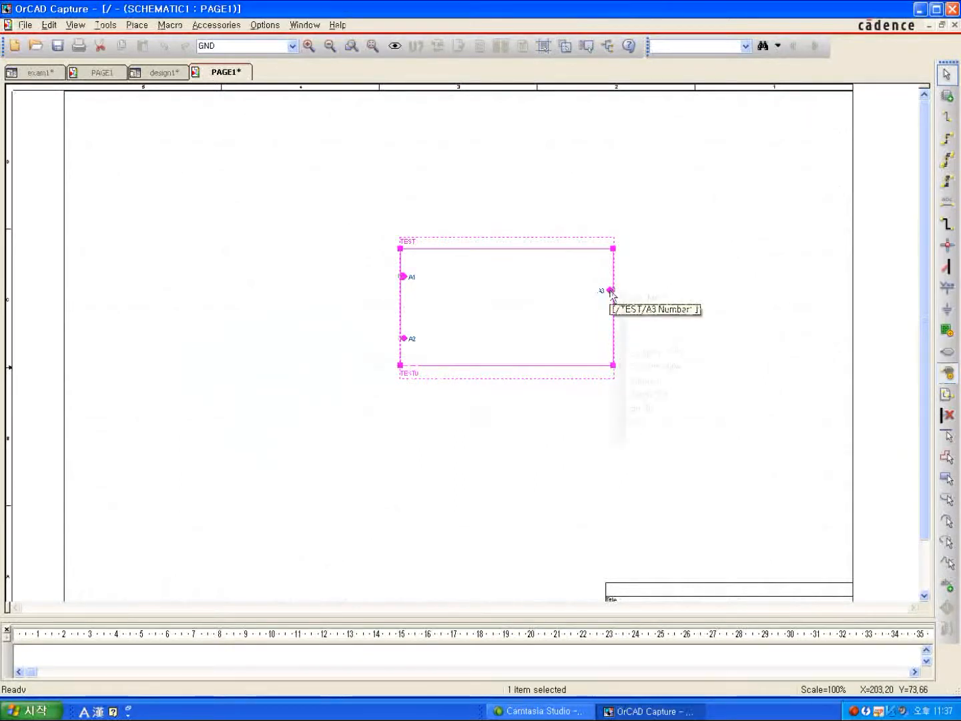
Set the next hierarchical pin to Bus width and type Output, and try to accept it with the name A4.
right_click(610, 291)
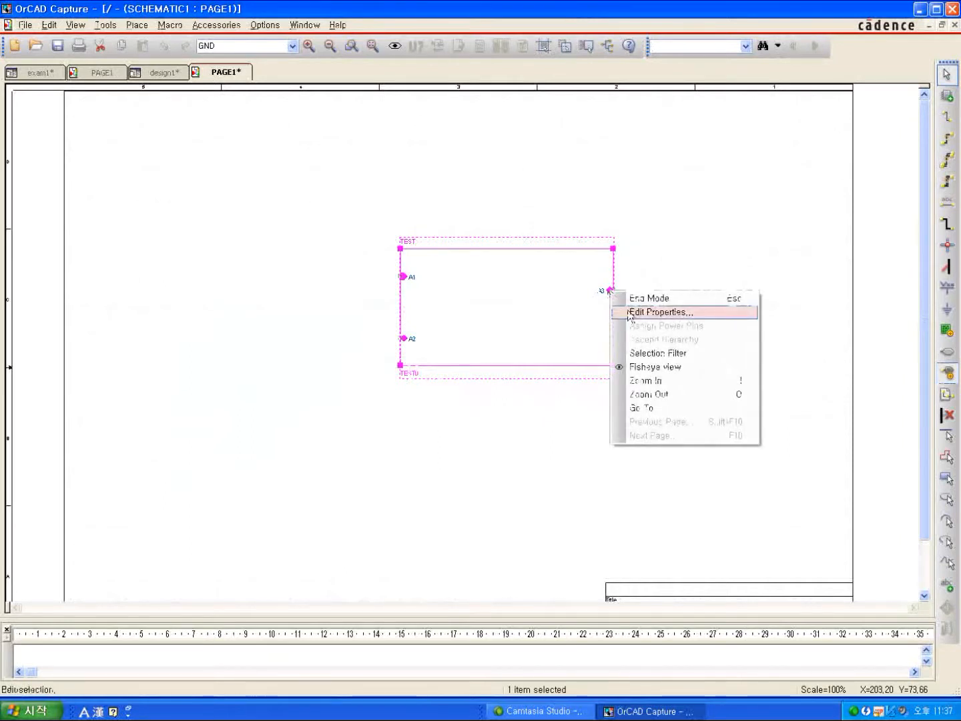
click(661, 312)
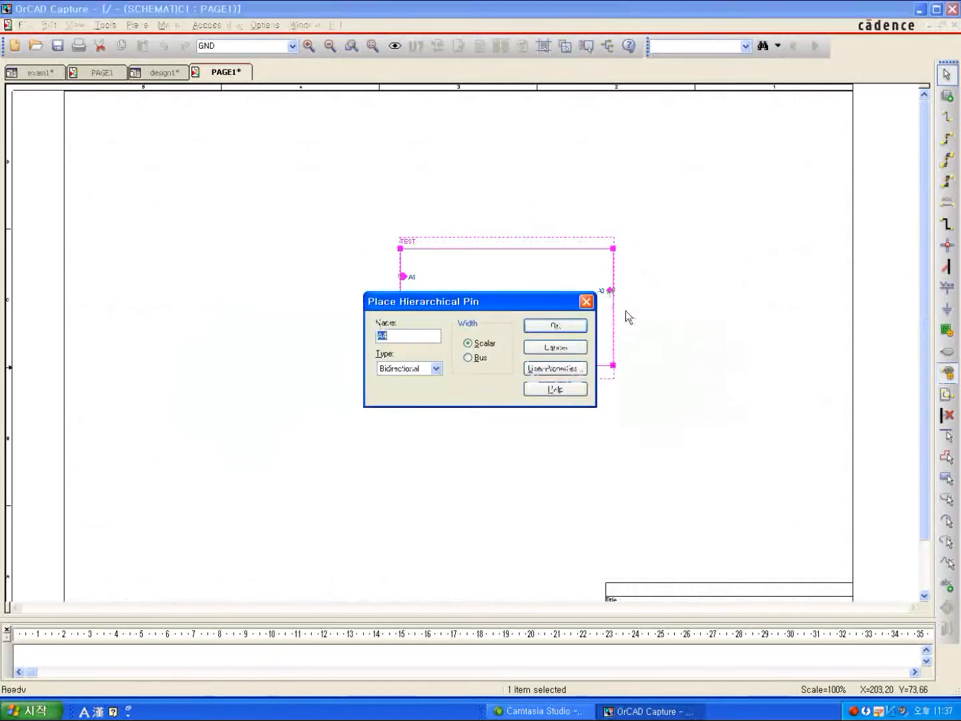
click(478, 358)
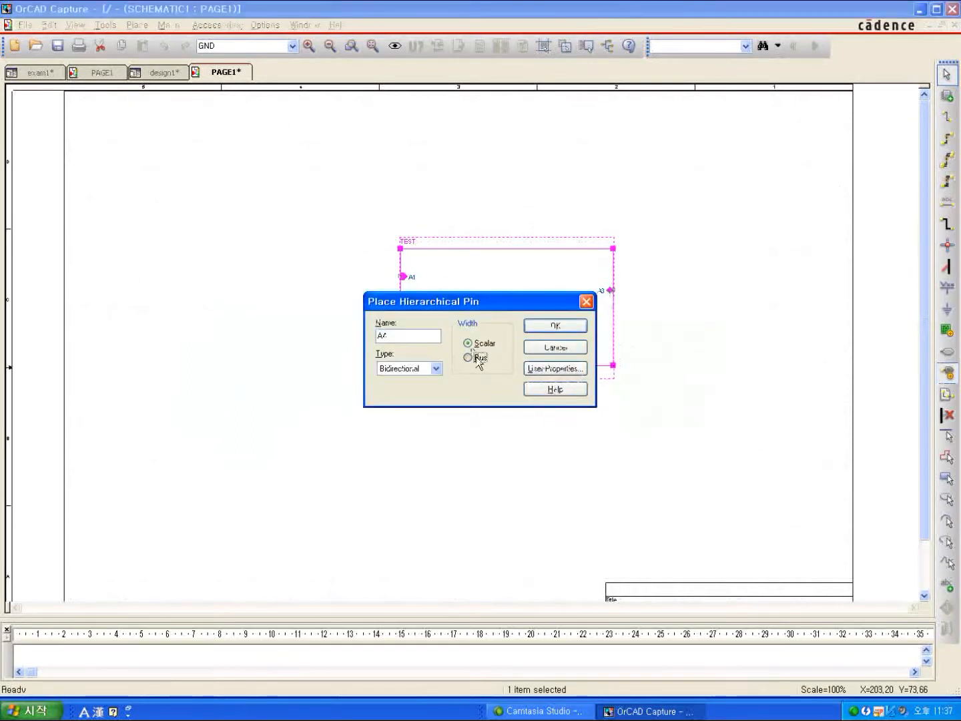
click(435, 368)
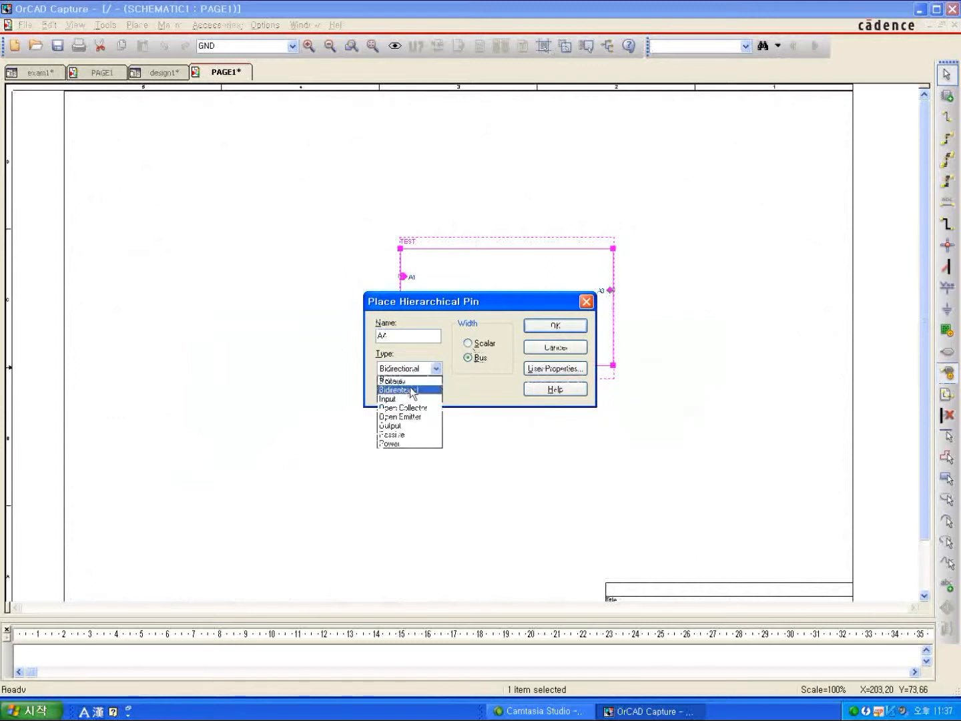
click(405, 426)
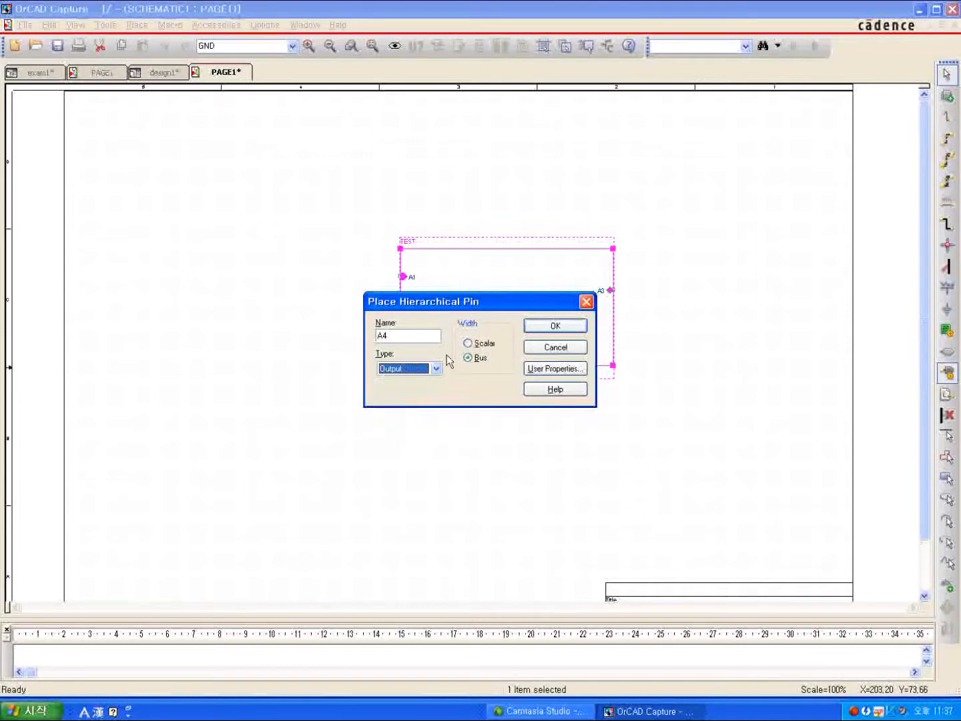
click(540, 326)
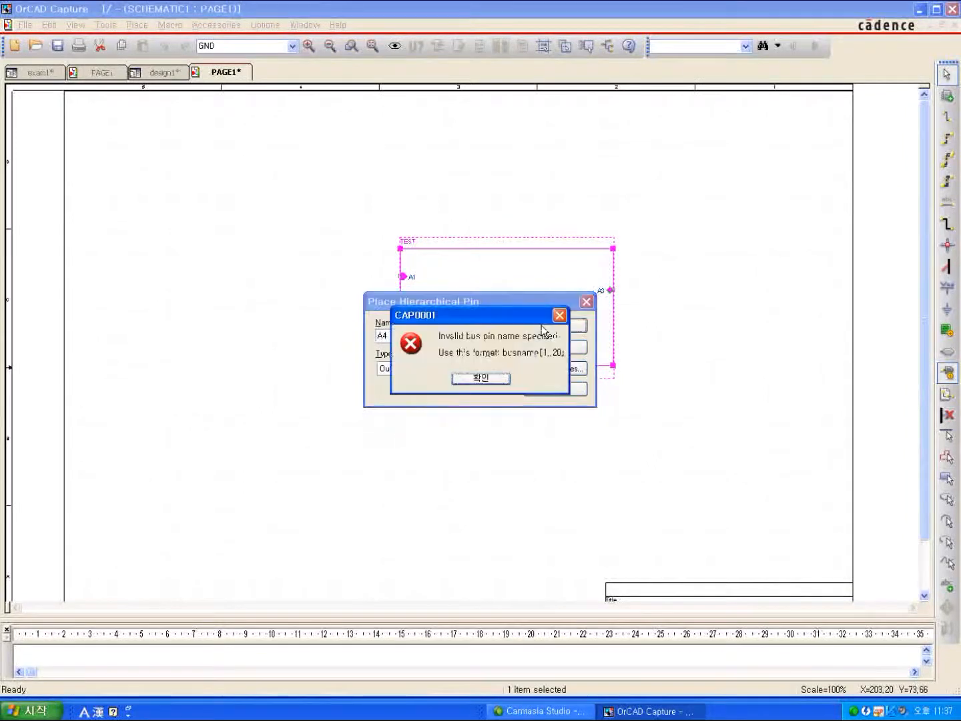
click(483, 378)
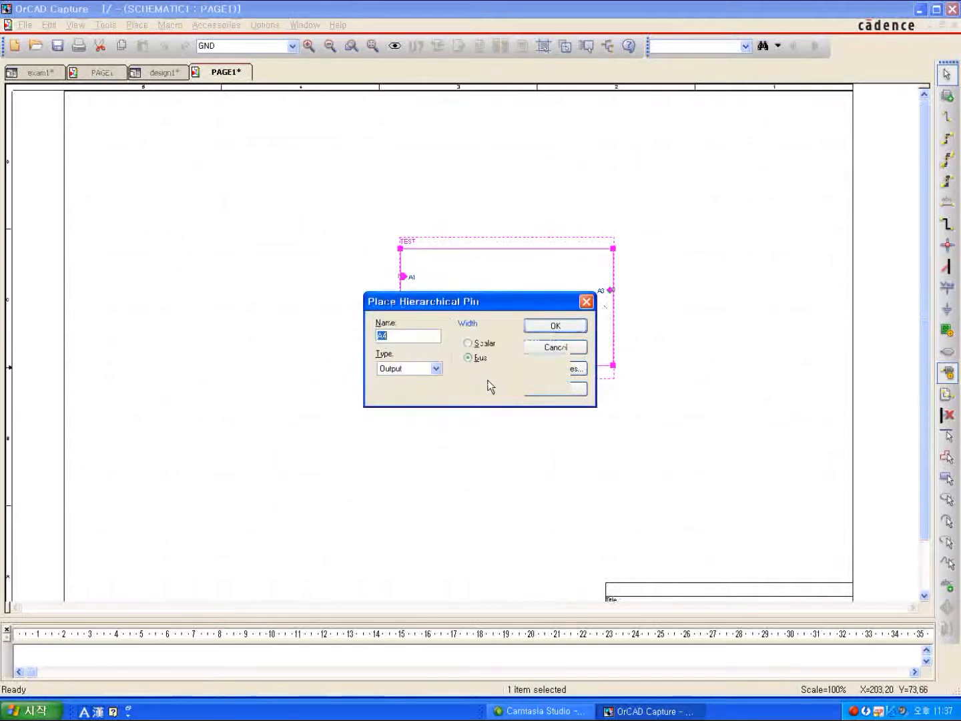
Name the output bus pin C[0..3], place it on the TEST block's right edge below A3, and end pin placement.
click(412, 335)
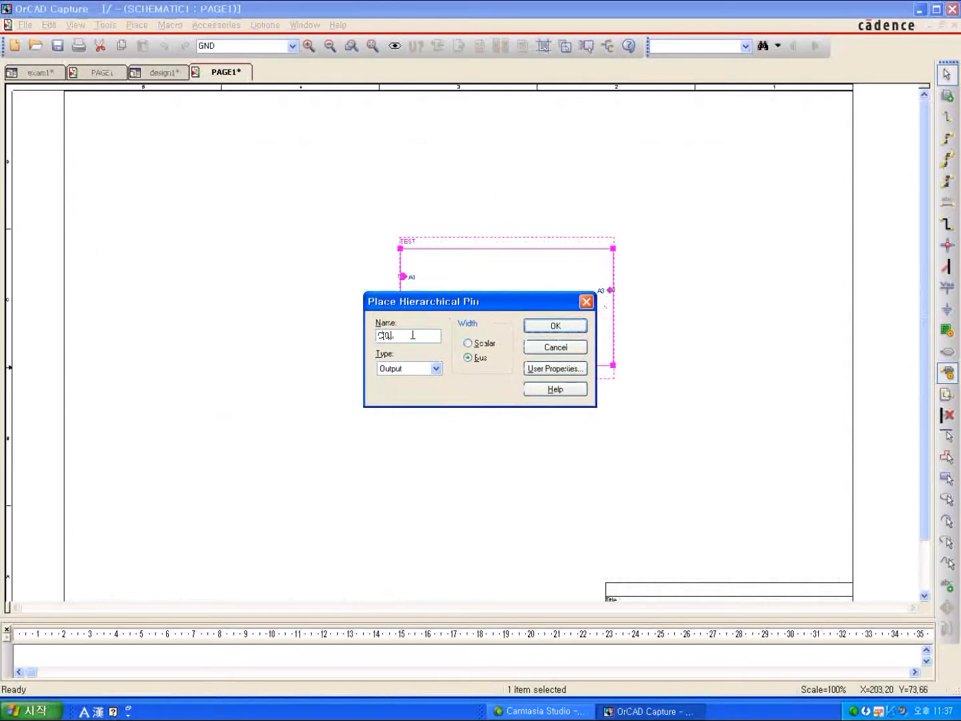
text(])
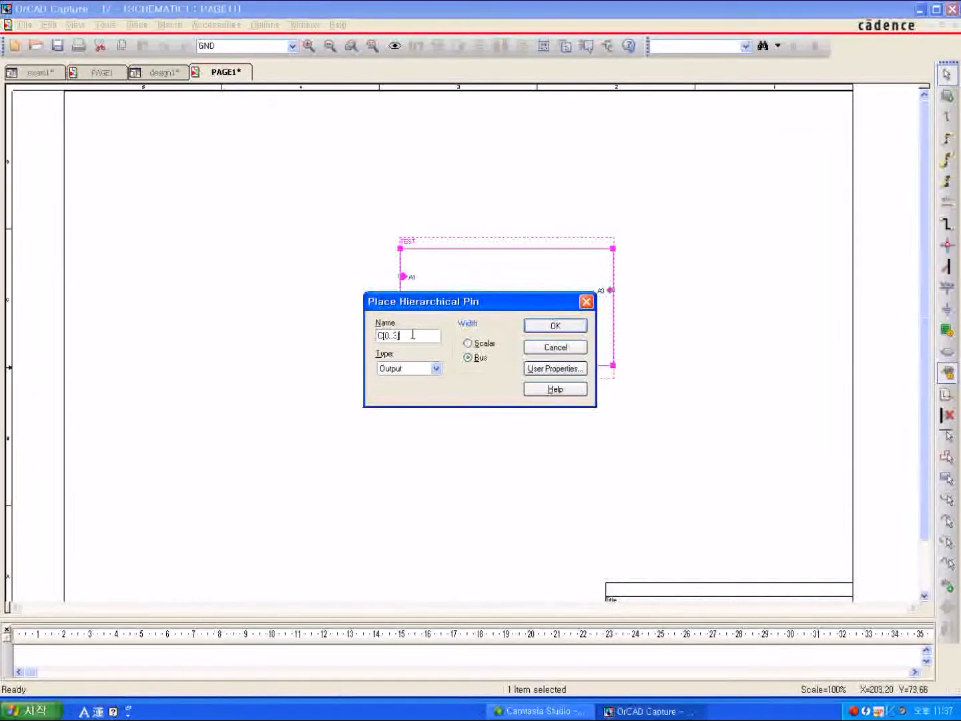
click(528, 328)
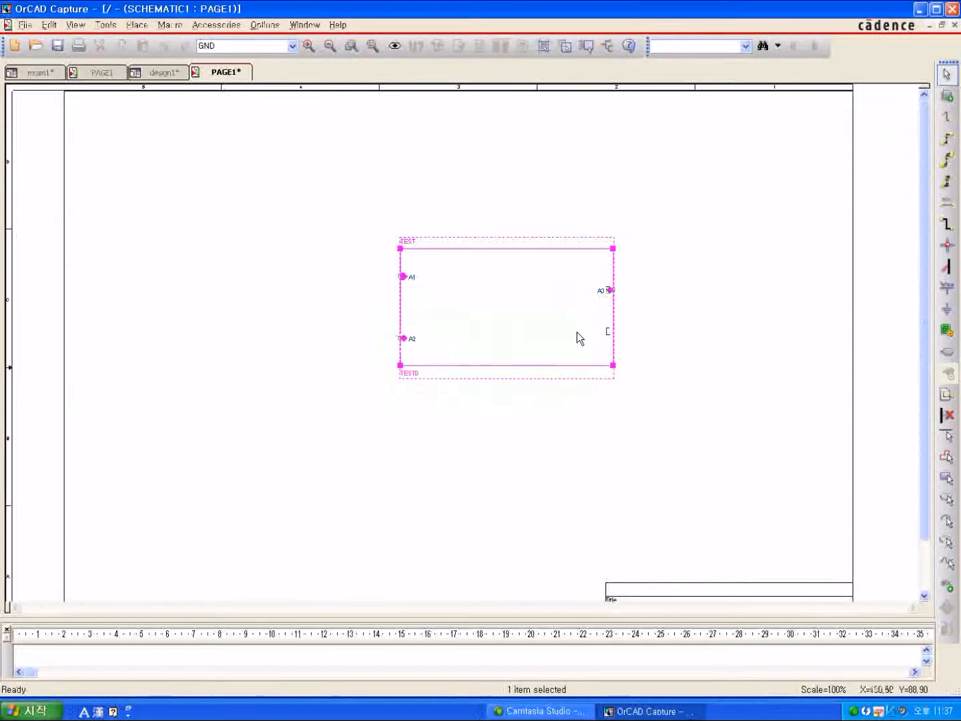
click(576, 332)
right_click(766, 252)
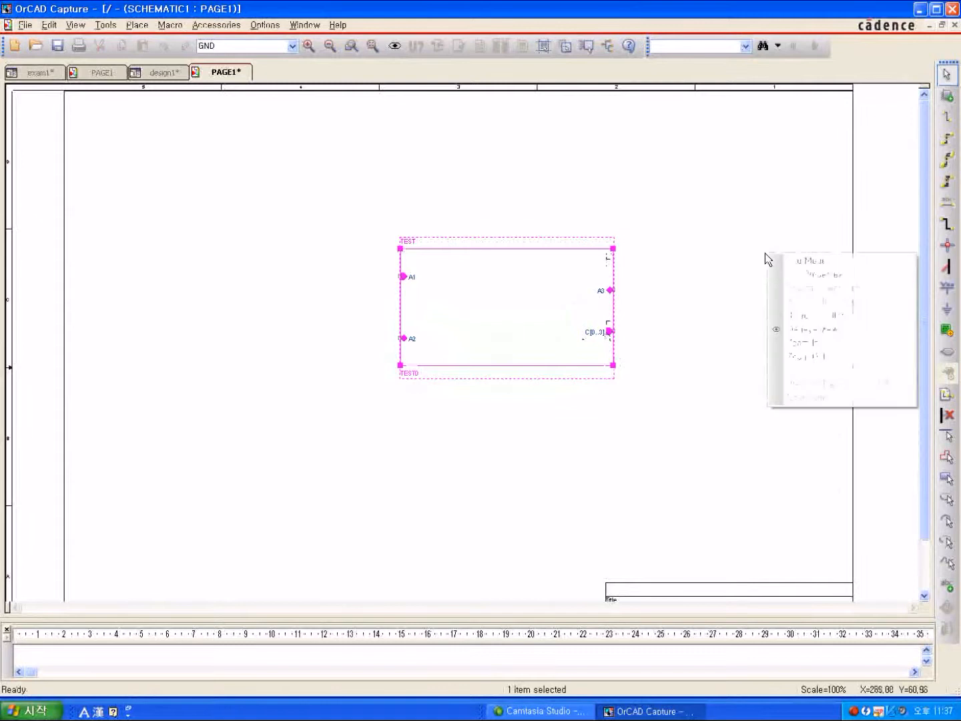
click(782, 260)
click(717, 256)
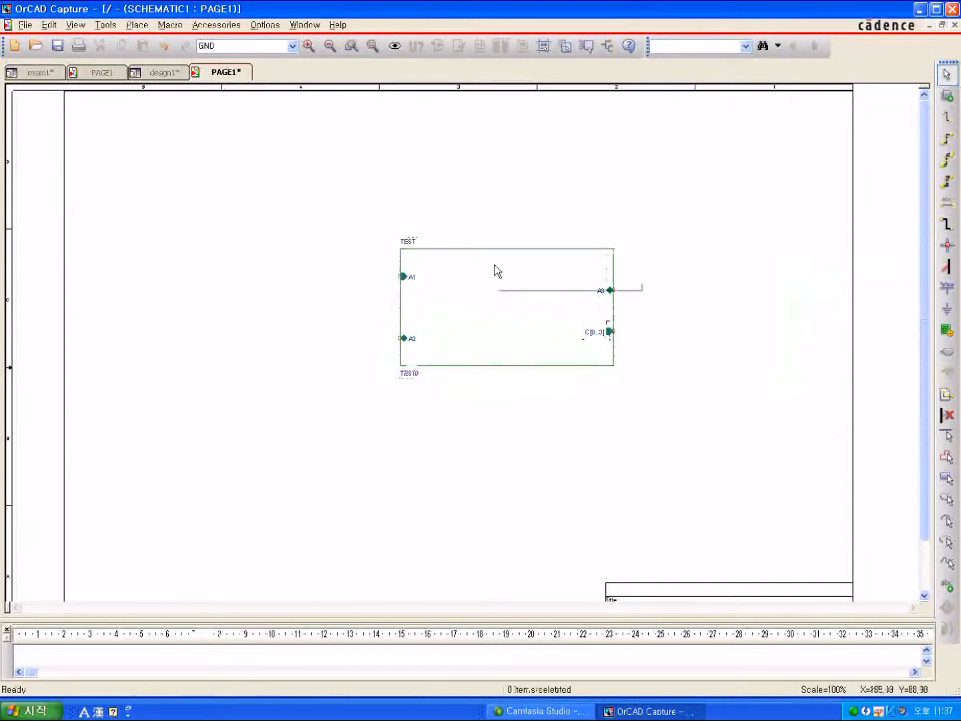
Descend into the TEST block, creating a new page named PAGE1 in schematic TEST0.
click(309, 46)
scroll(567, 225, up, 1)
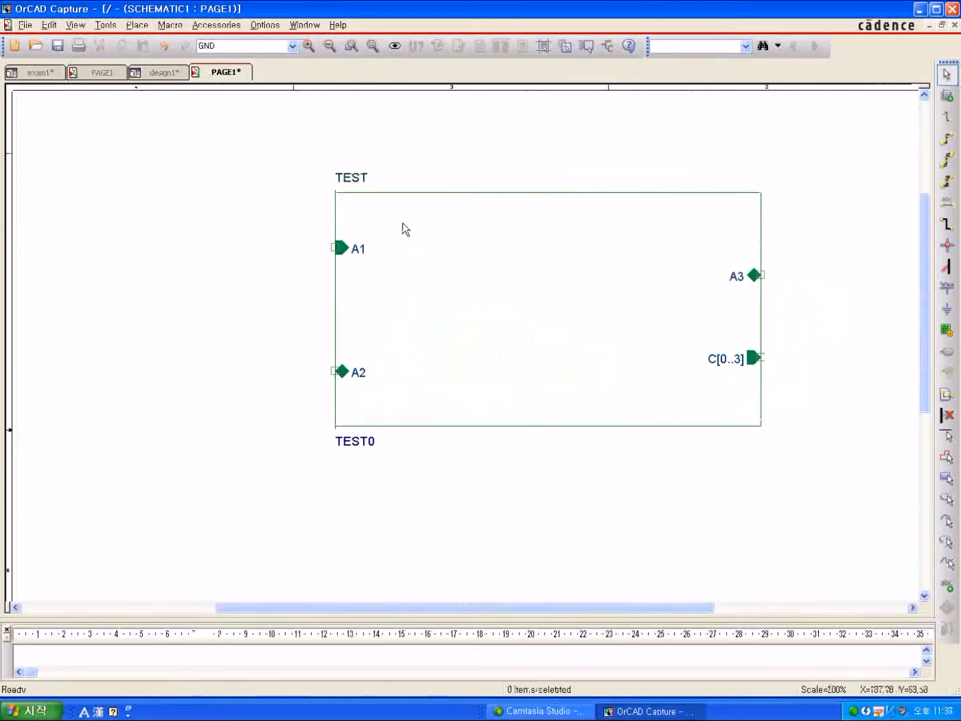
click(478, 269)
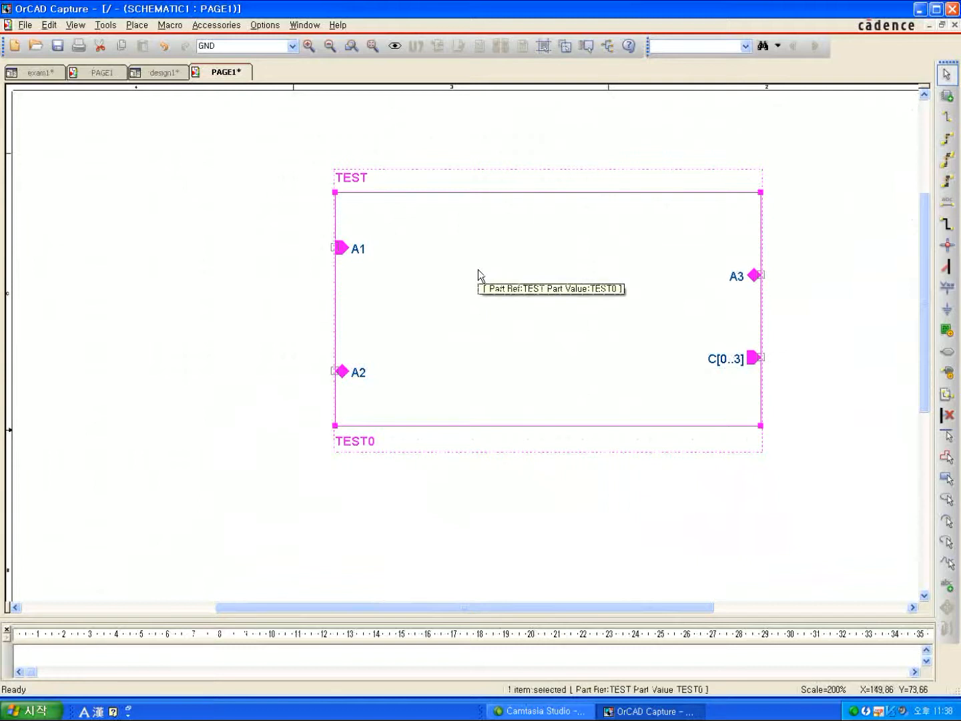
right_click(478, 269)
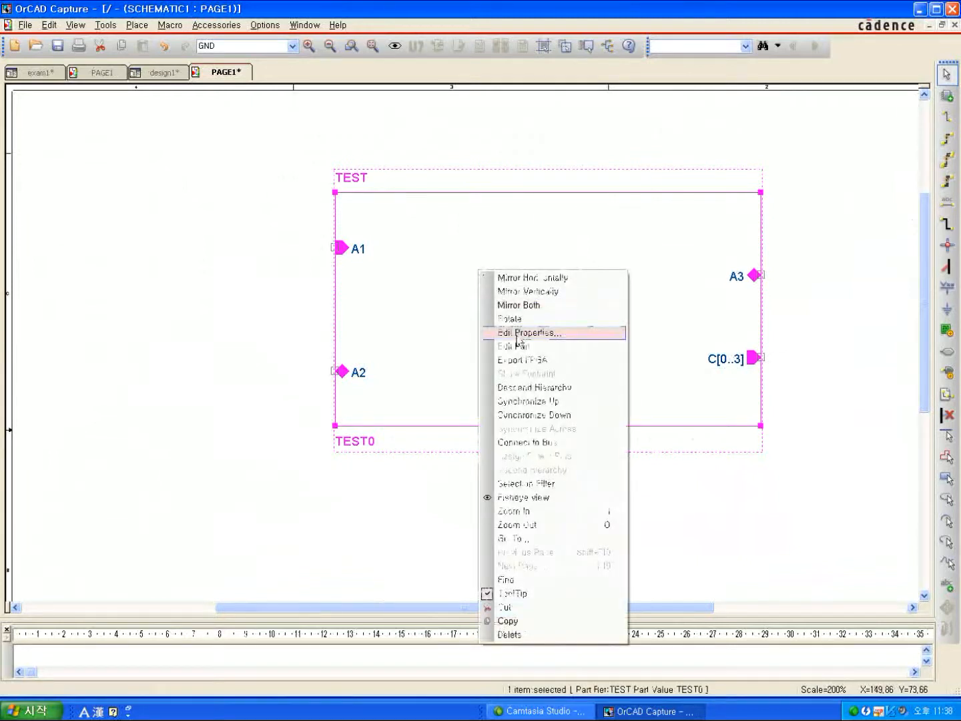
click(549, 392)
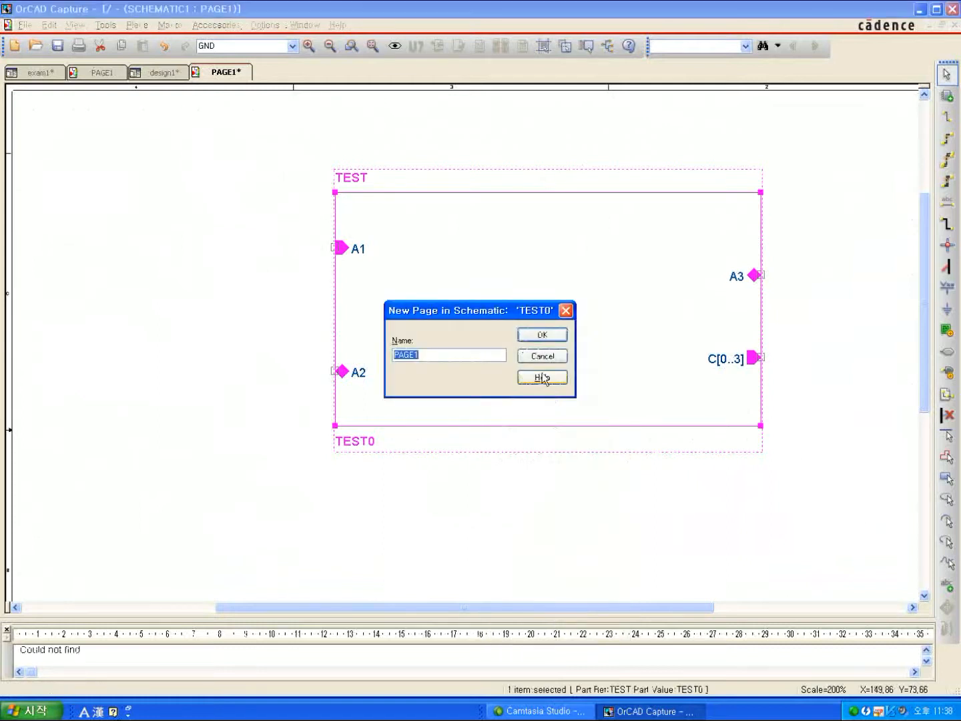
click(532, 338)
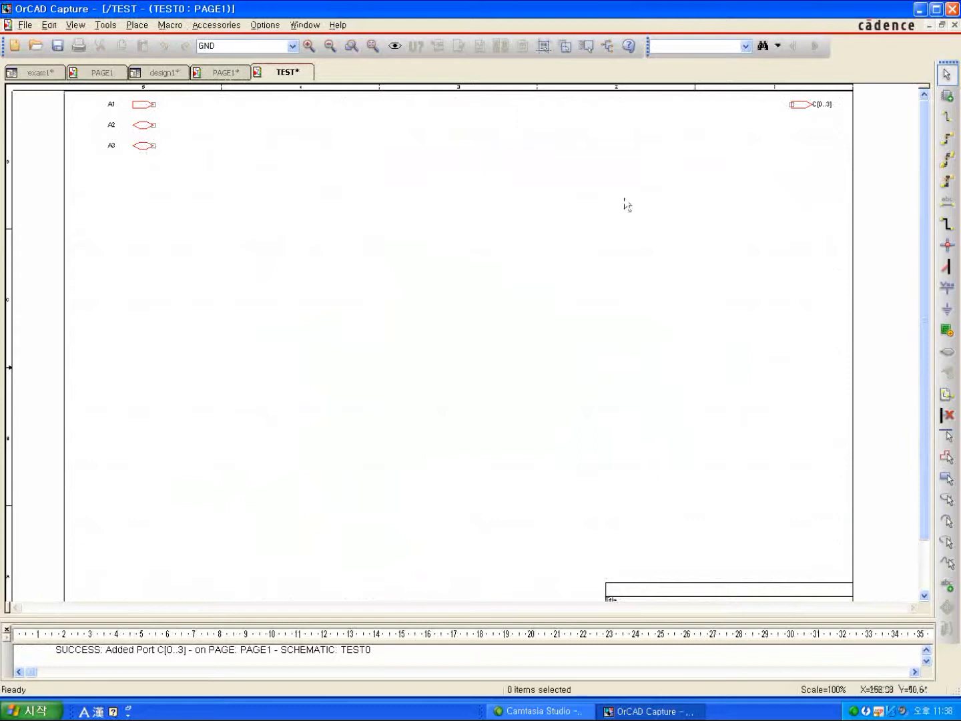
Place two 100302/FP parts from the GATE library side by side on the TEST0 page and end part placement.
click(945, 103)
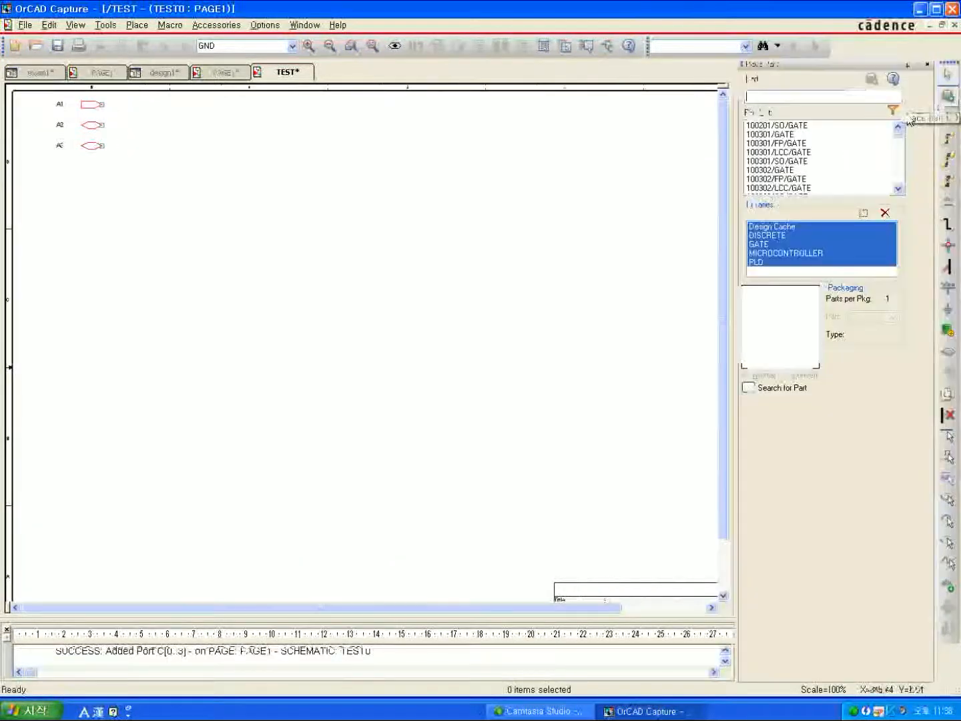
click(759, 243)
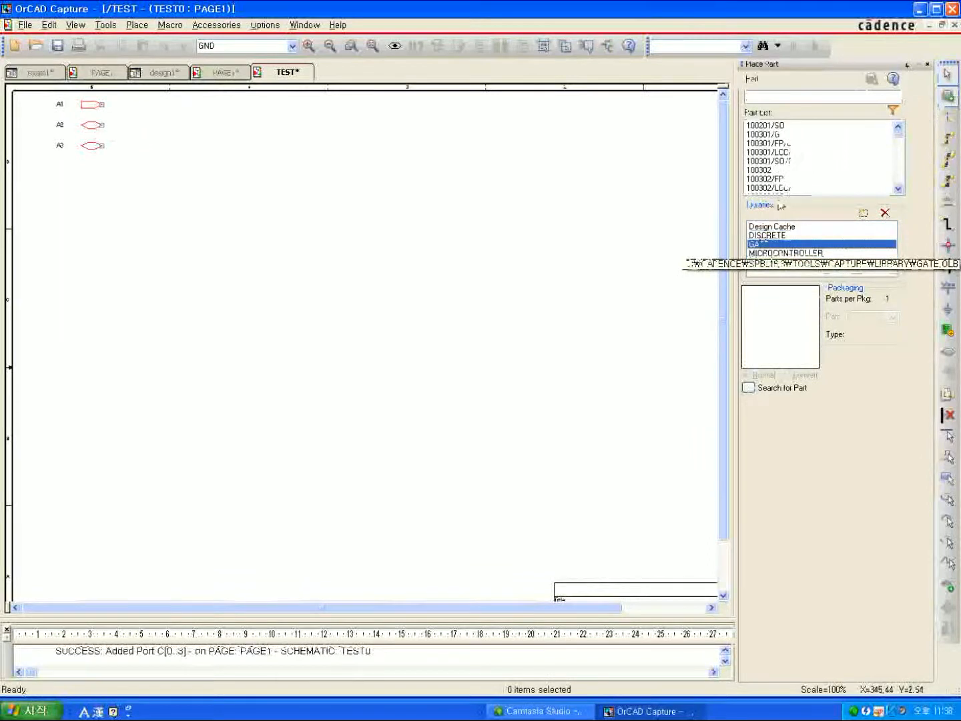
click(766, 179)
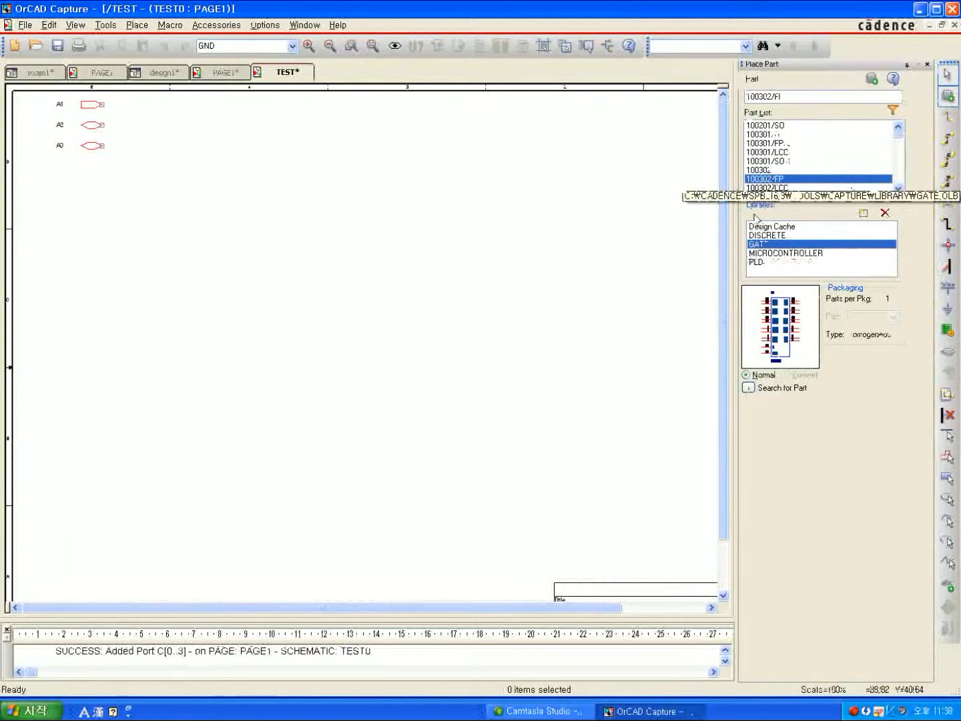
double_click(767, 179)
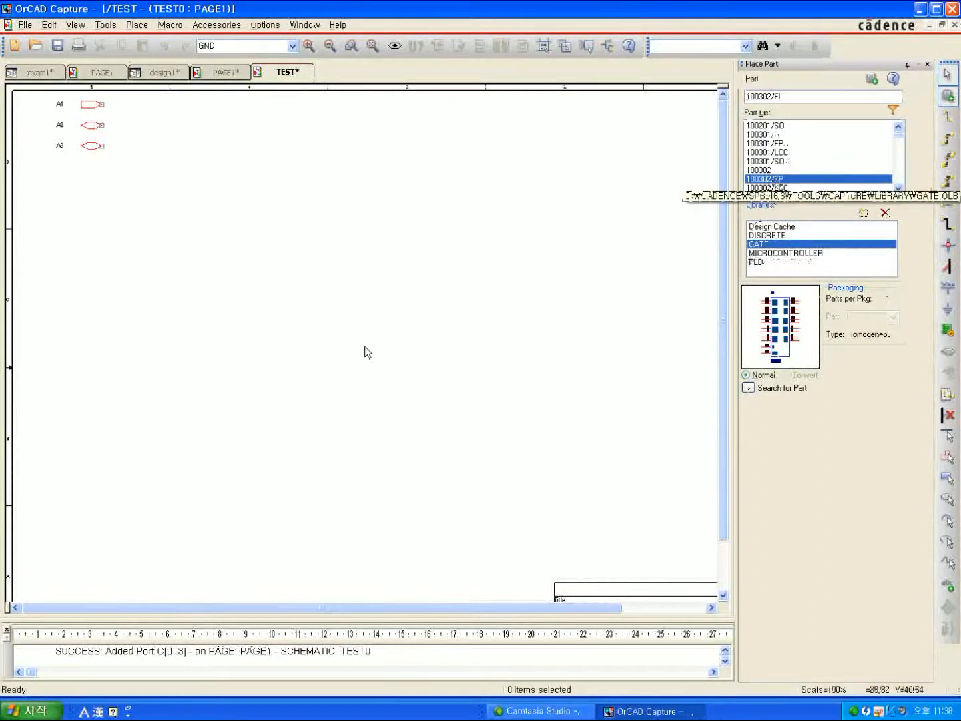
click(222, 286)
key(Escape)
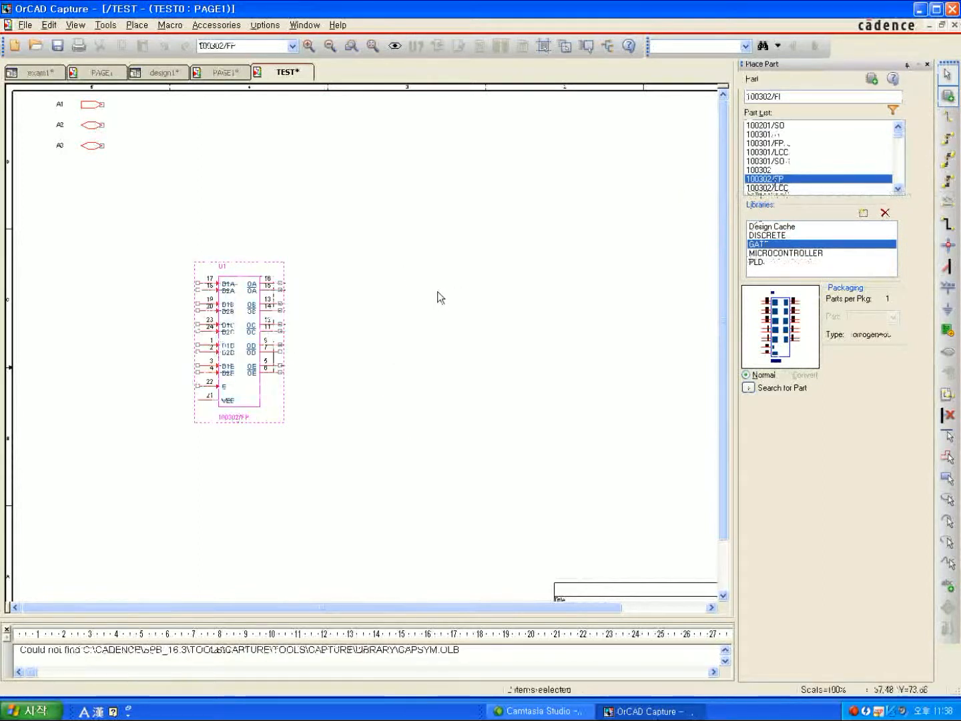
click(438, 292)
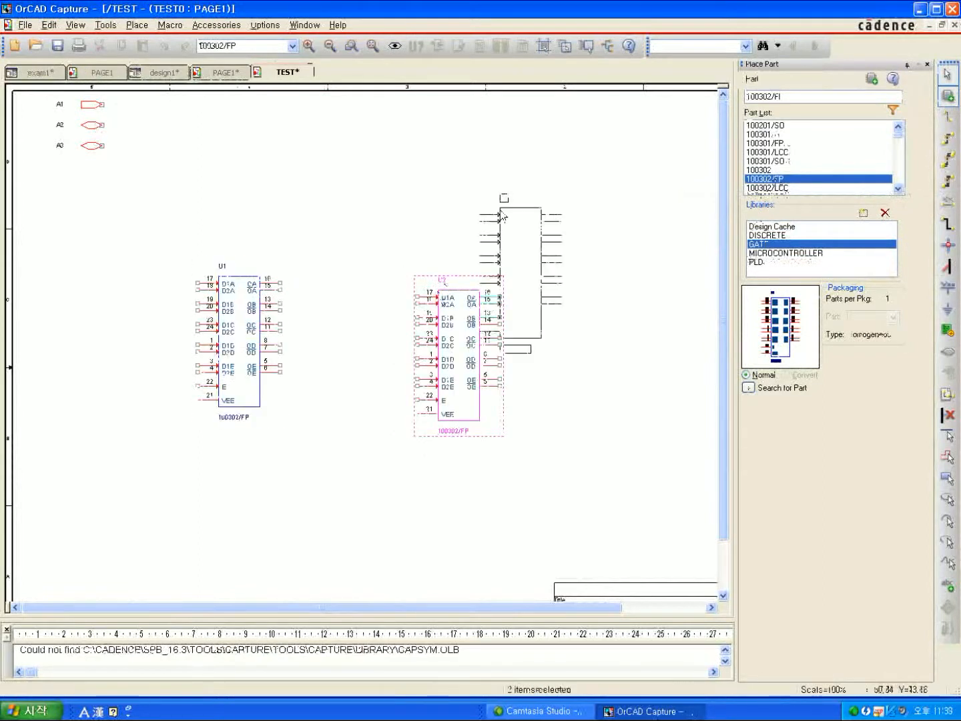
right_click(503, 215)
click(523, 219)
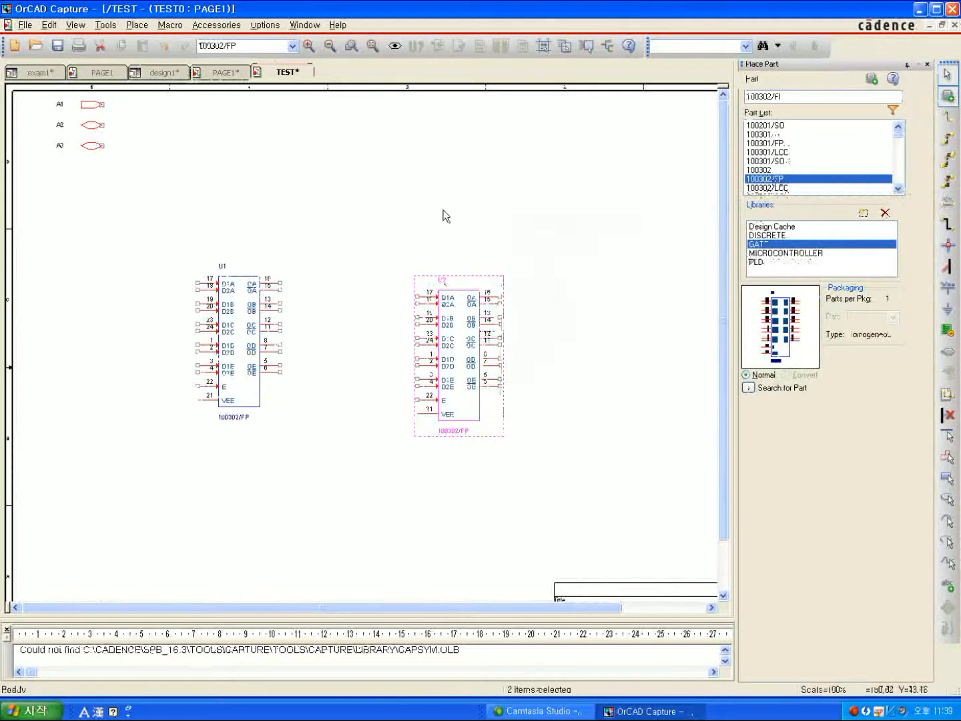
Ascend the hierarchy from the TEST0 page to the parent schematic page and deselect the TEST block.
right_click(356, 172)
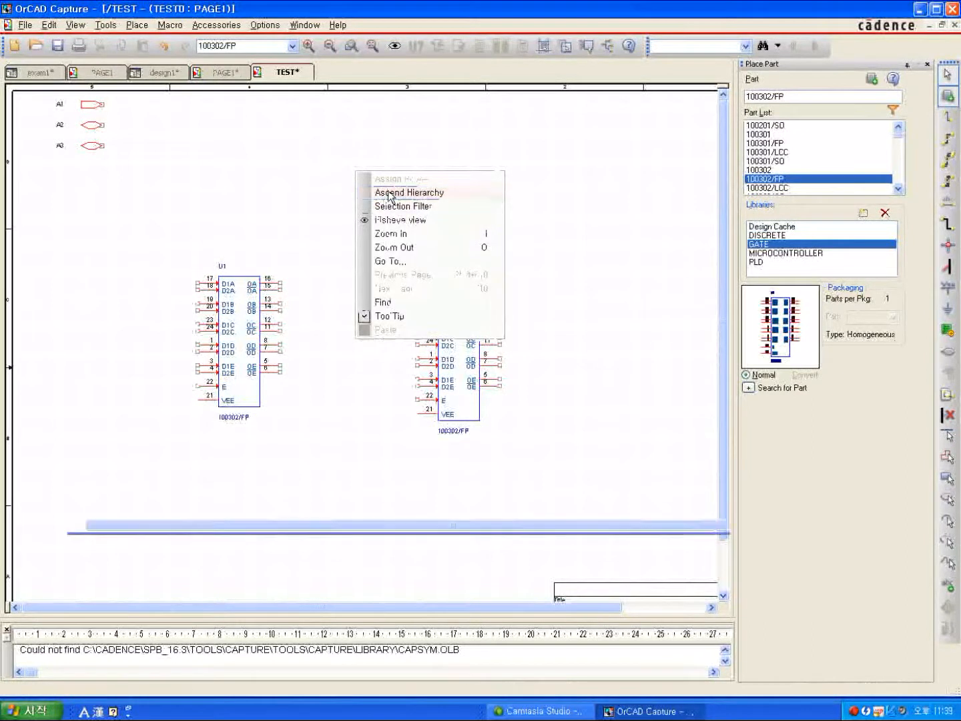
click(391, 193)
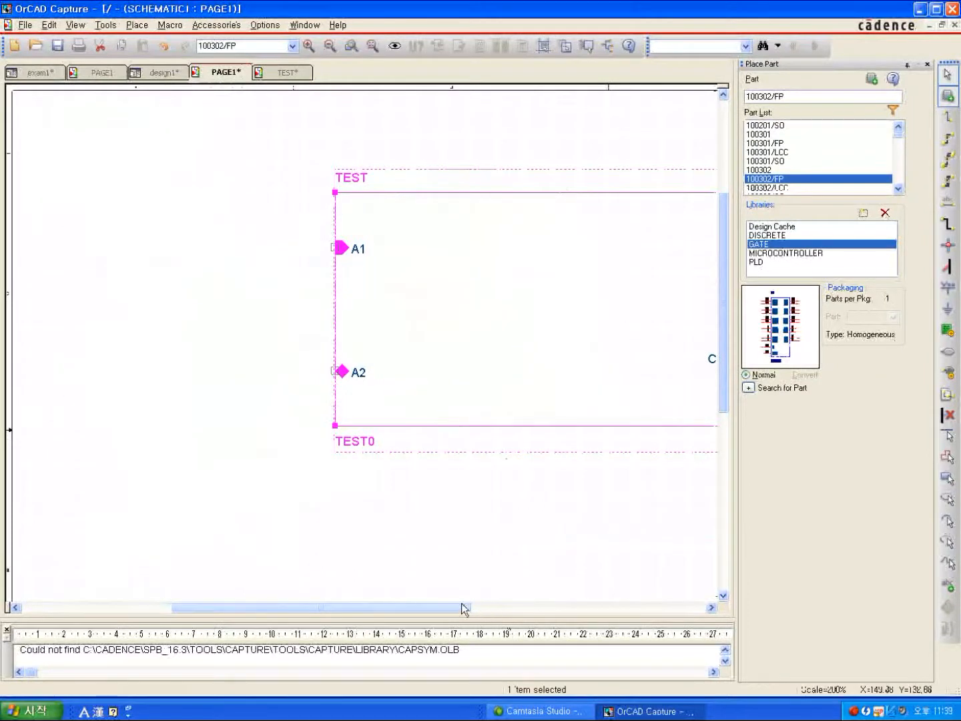
drag(465, 608, 540, 610)
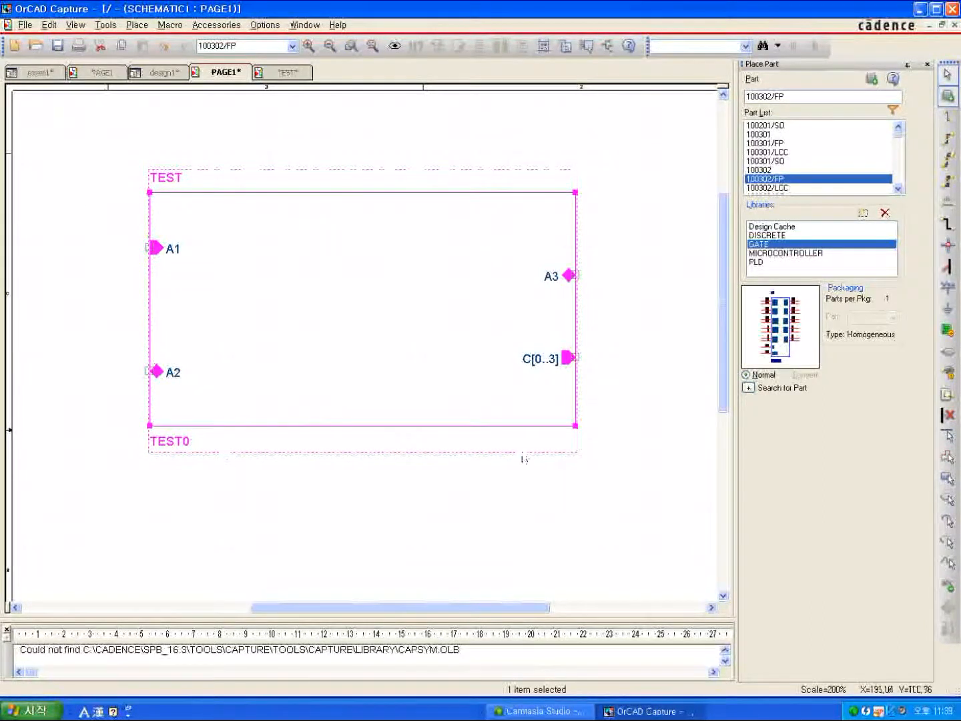
click(579, 489)
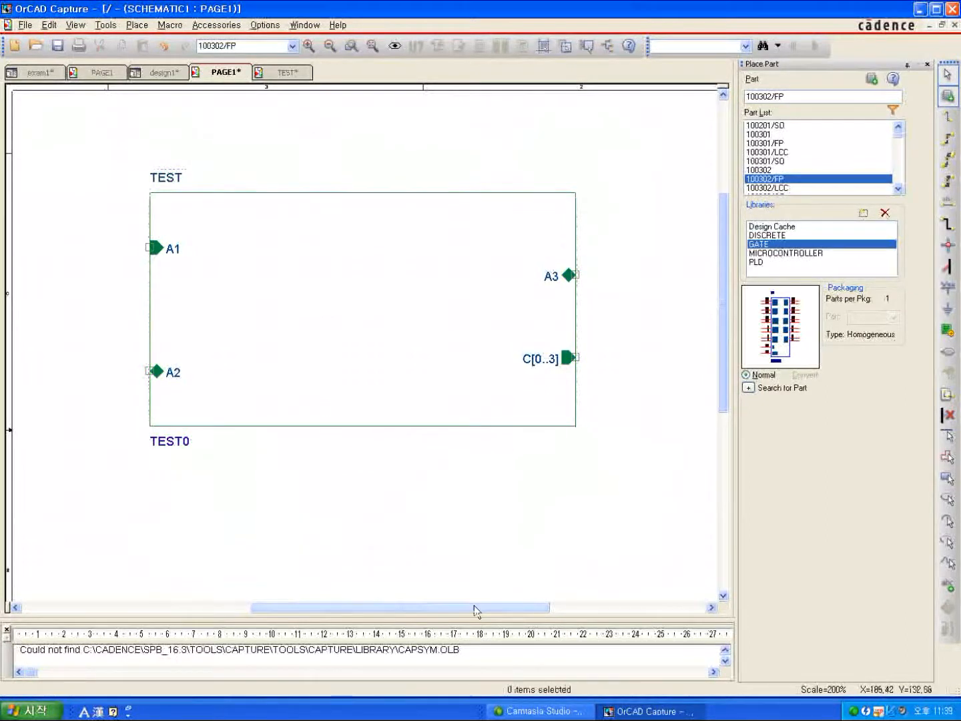
drag(476, 610, 347, 611)
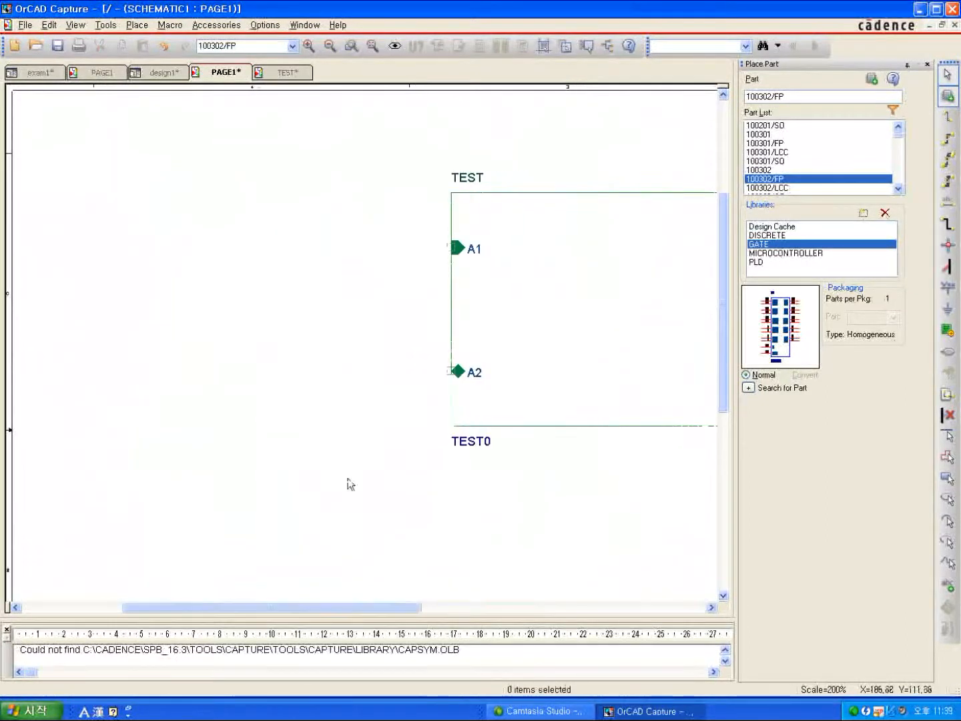
click(329, 49)
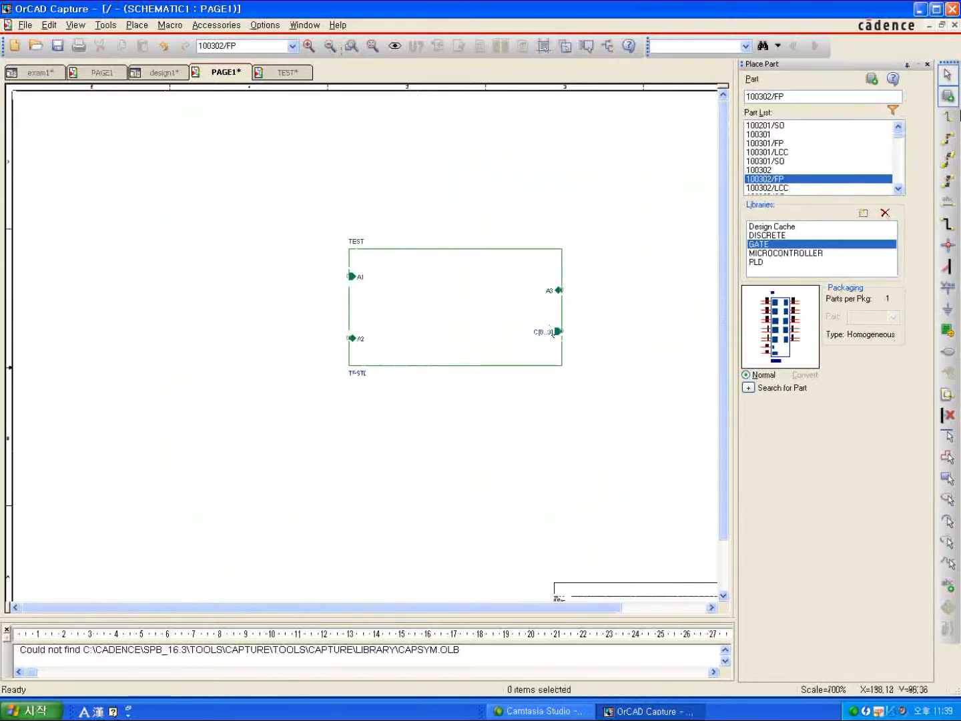
Place a hierarchical block EXAM with a Schematic View implementation named EXAM0, drawn below and to the left of the TEST block.
click(945, 333)
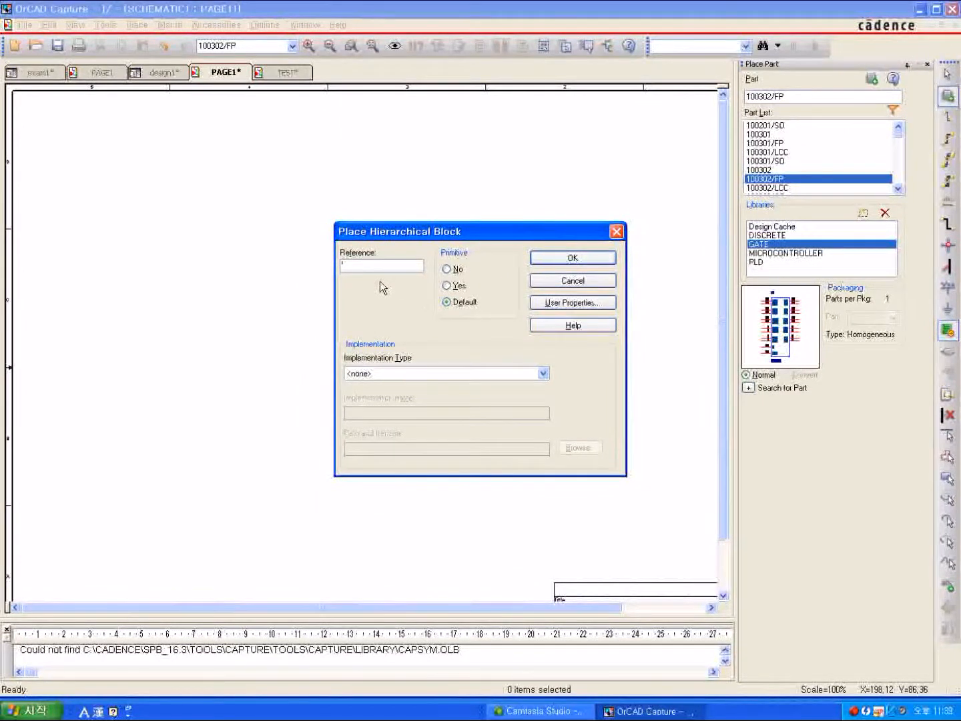
text(c)
click(543, 374)
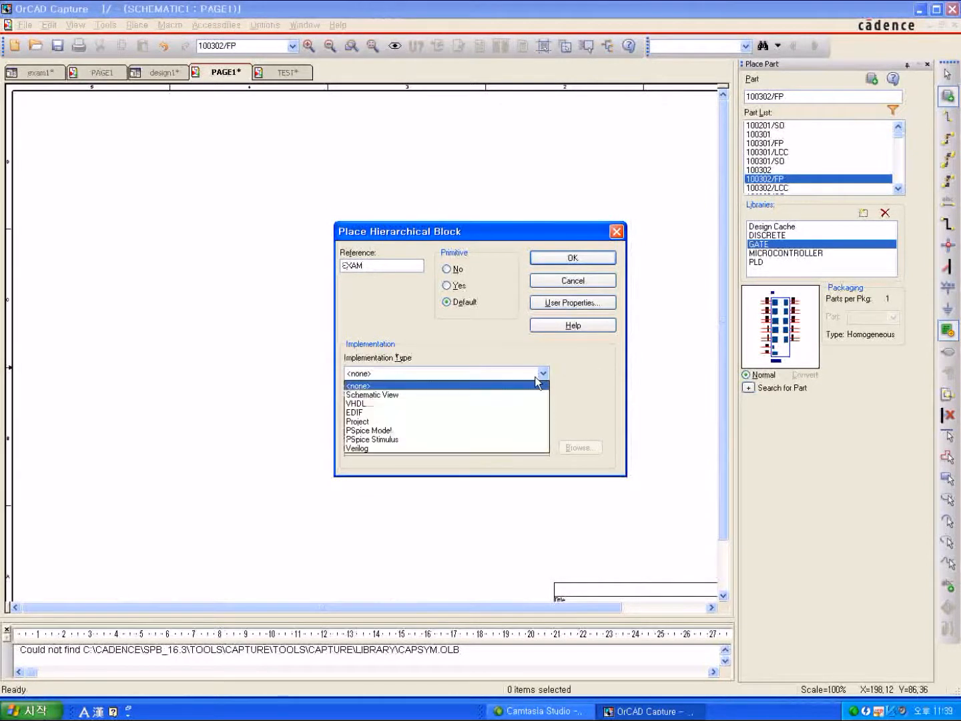
click(481, 397)
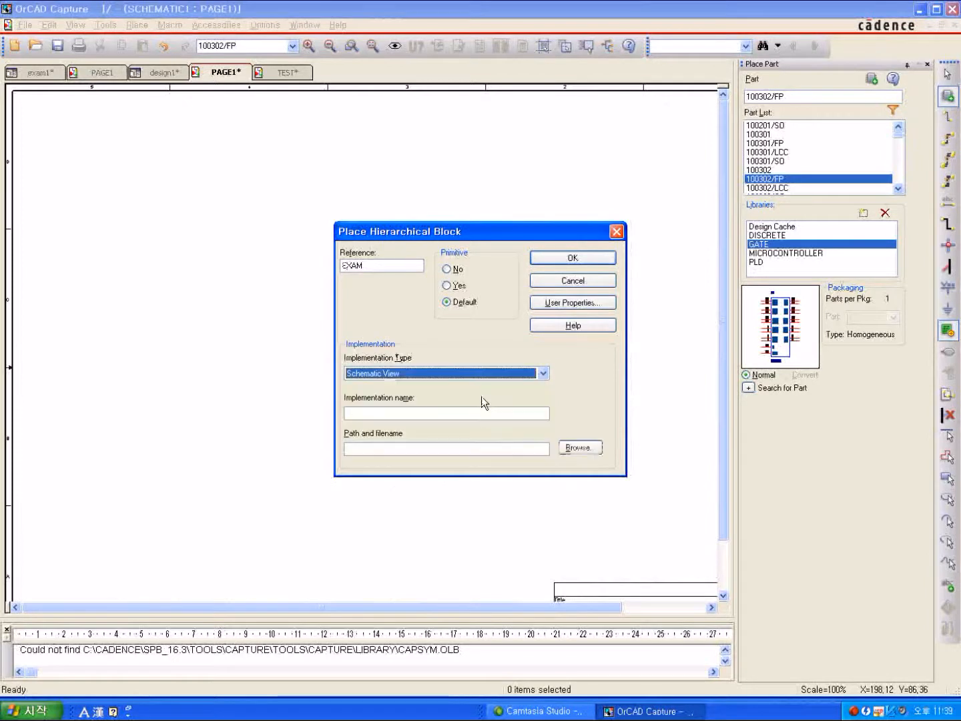
click(420, 412)
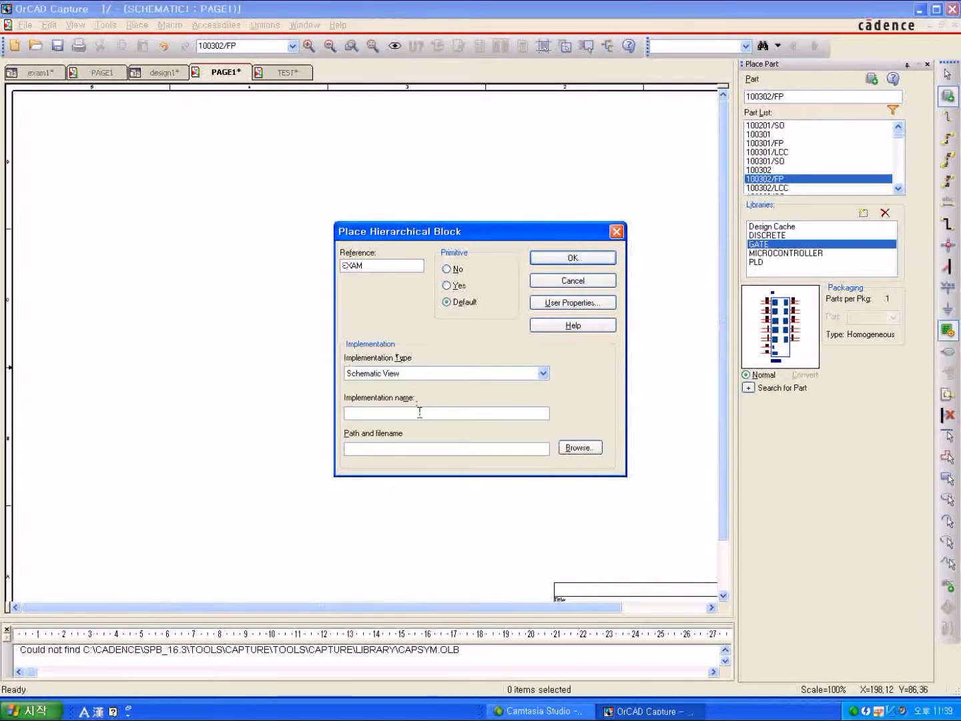
text(EXAM1)
click(596, 261)
drag(349, 249, 561, 365)
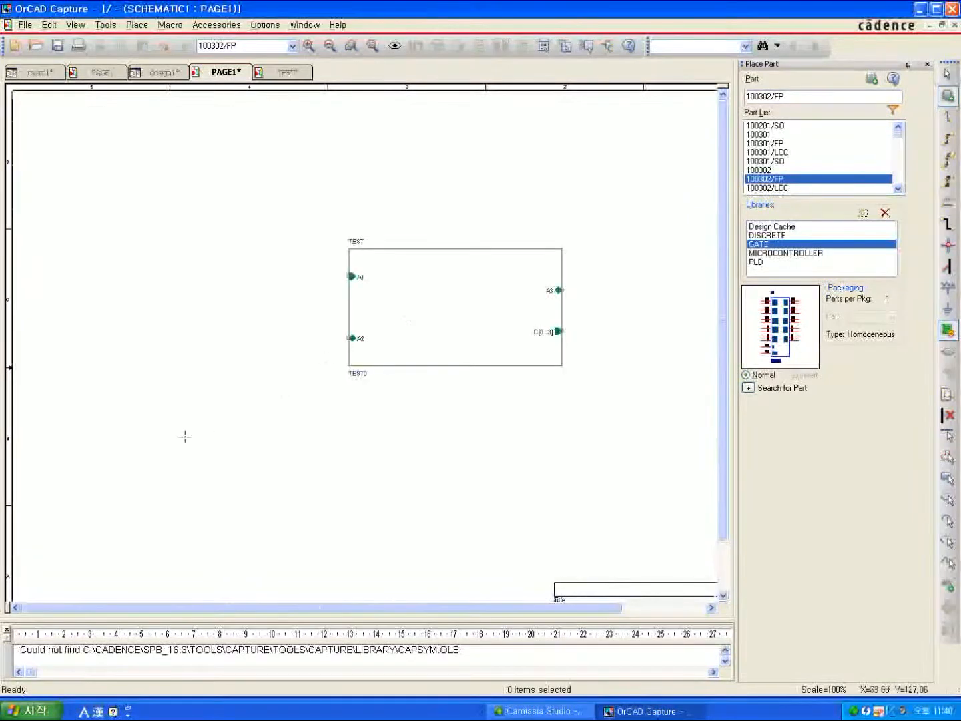
drag(164, 455, 355, 536)
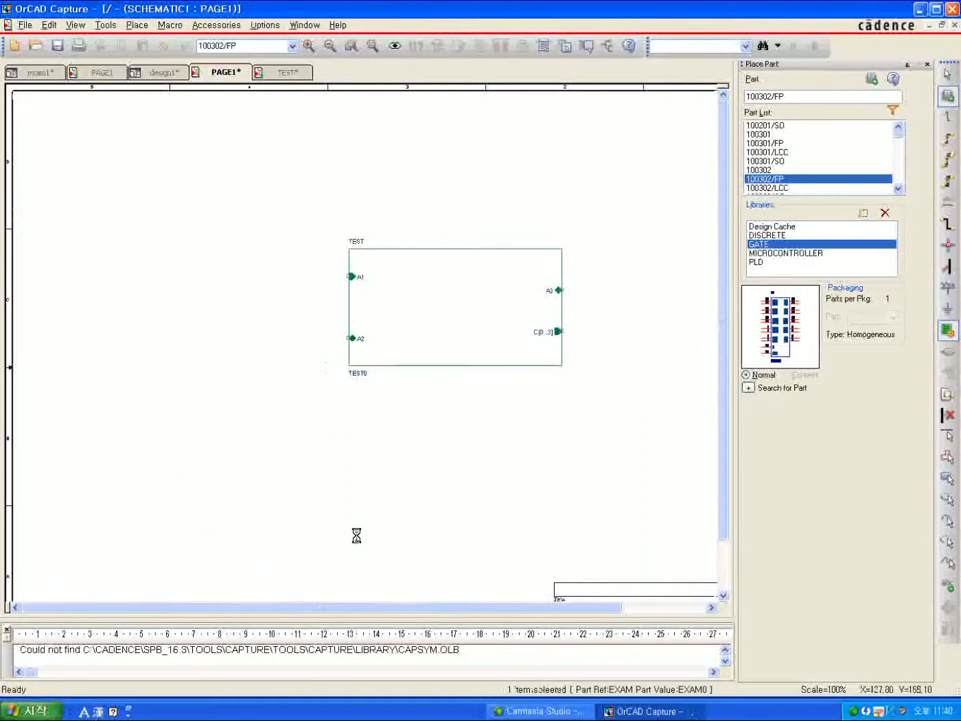
click(423, 480)
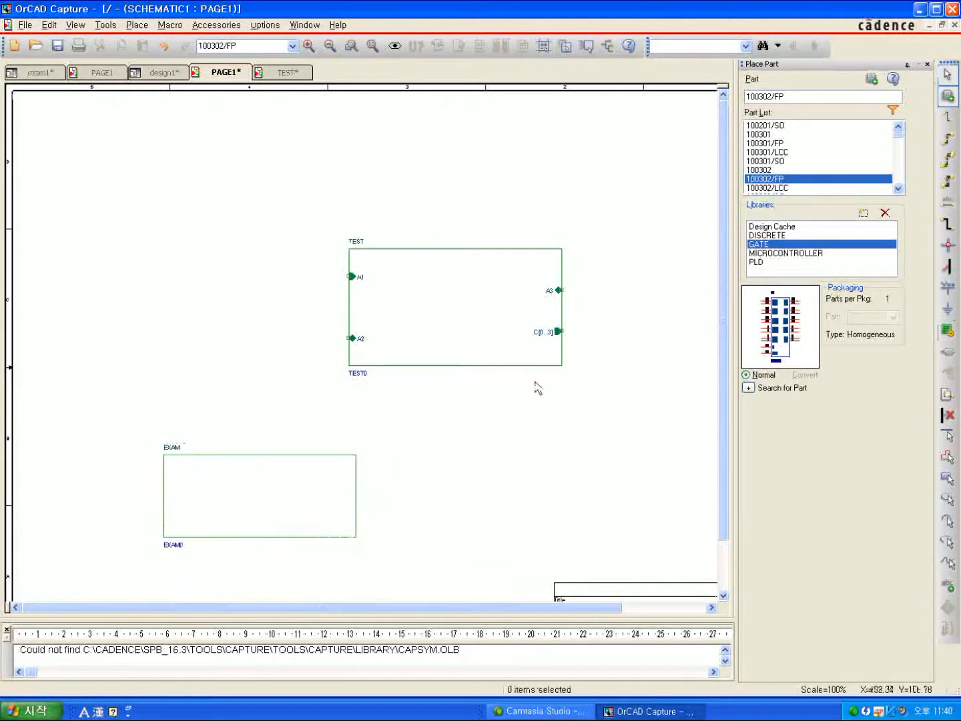
Add scalar hierarchical pins of type Input to the EXAM block: D0 on its left edge and D1 on its right edge.
click(270, 499)
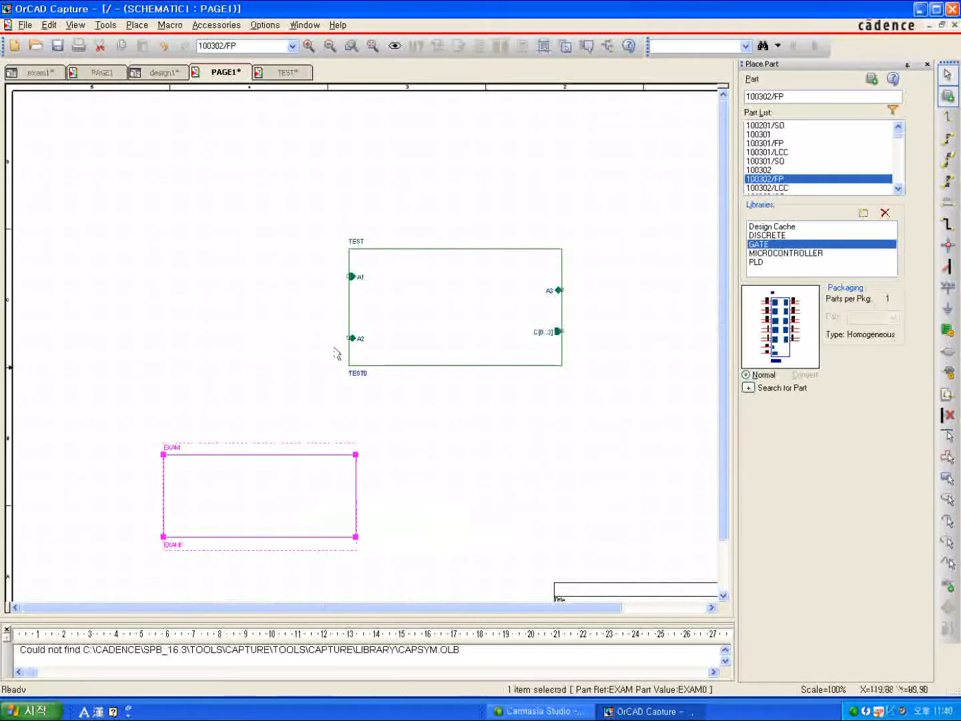
click(950, 371)
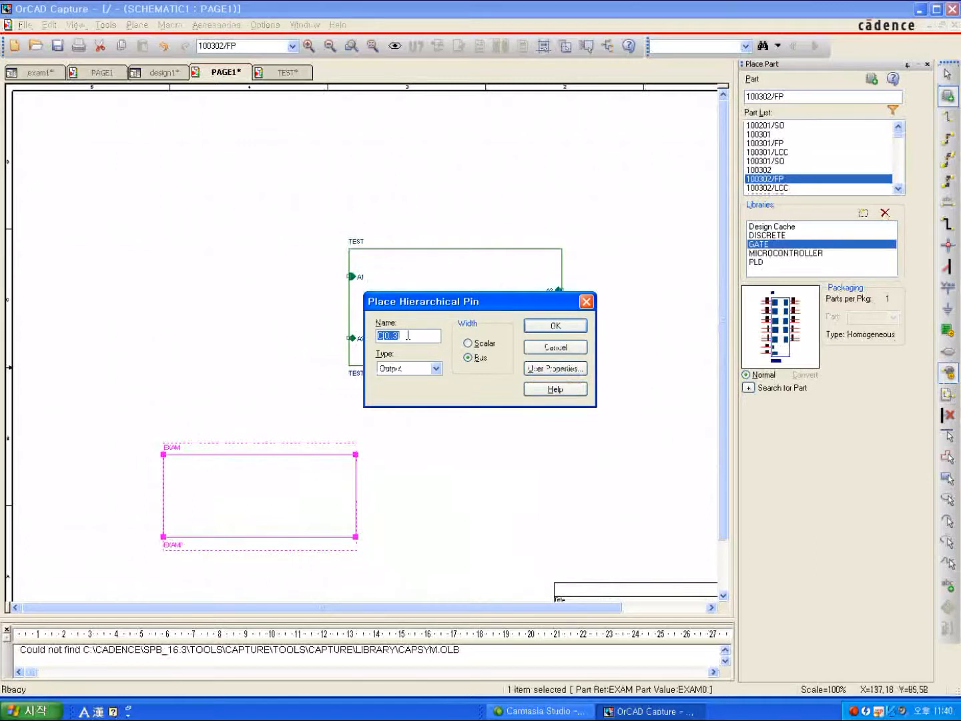
key(BackSpace)
text(D[)
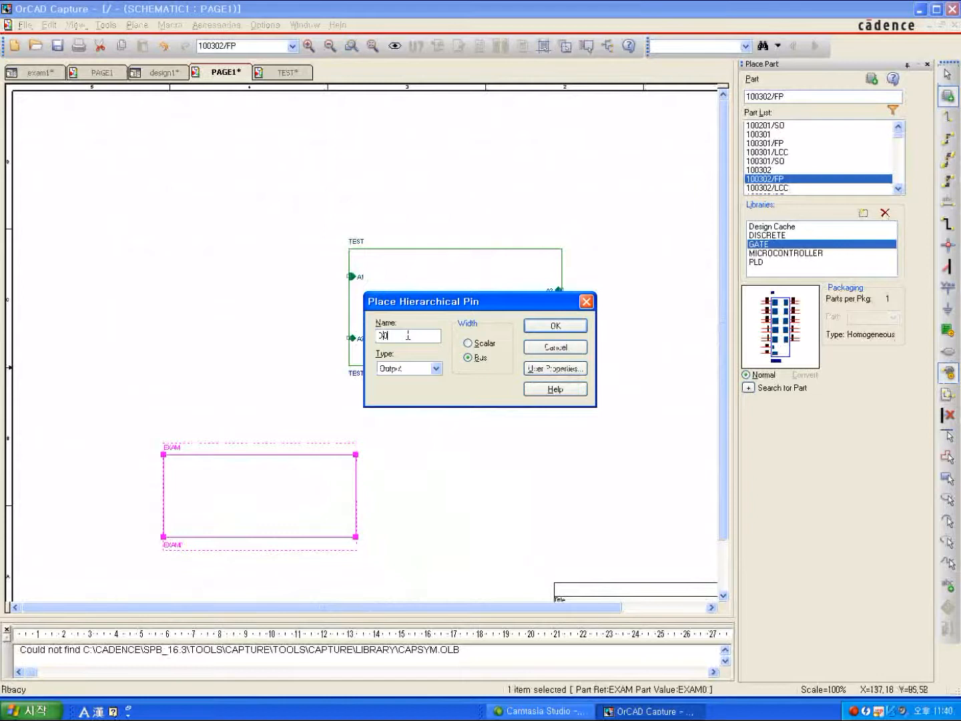
click(437, 370)
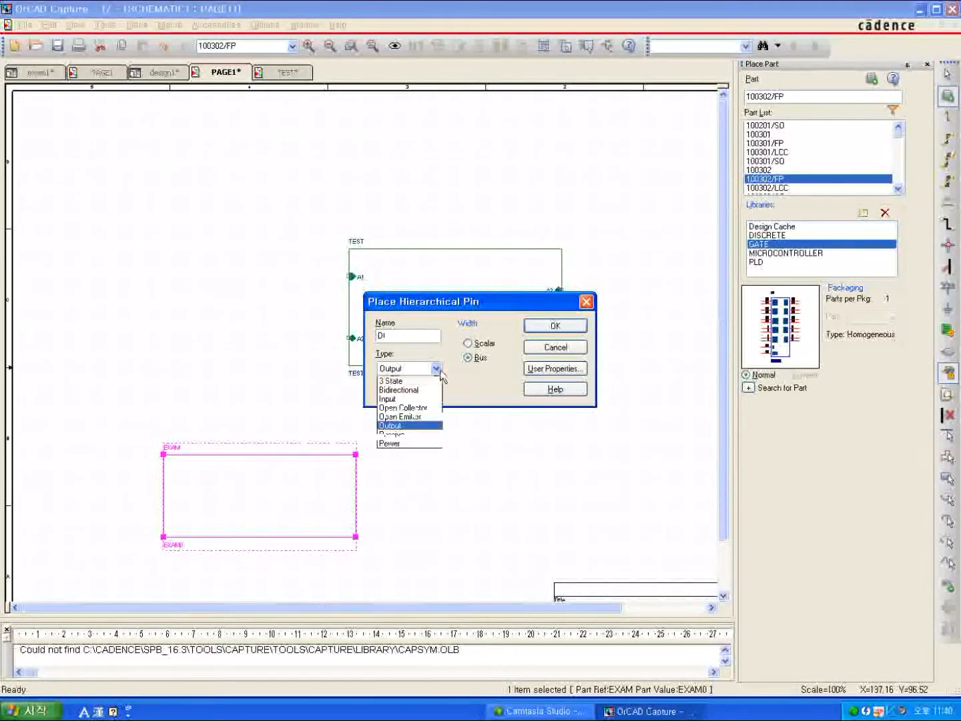
click(410, 399)
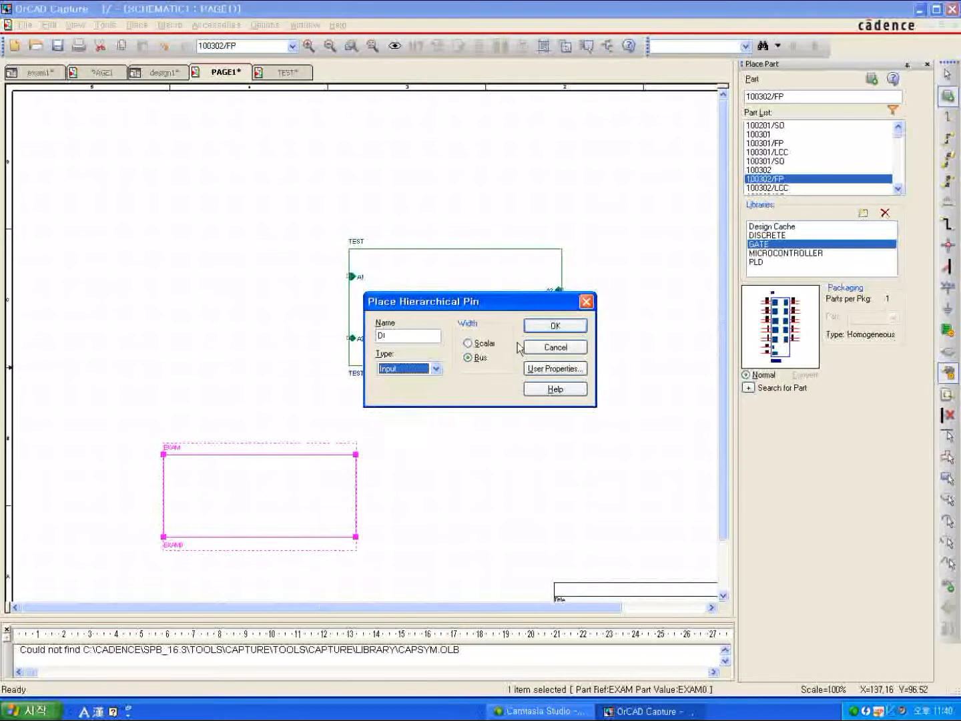
click(483, 343)
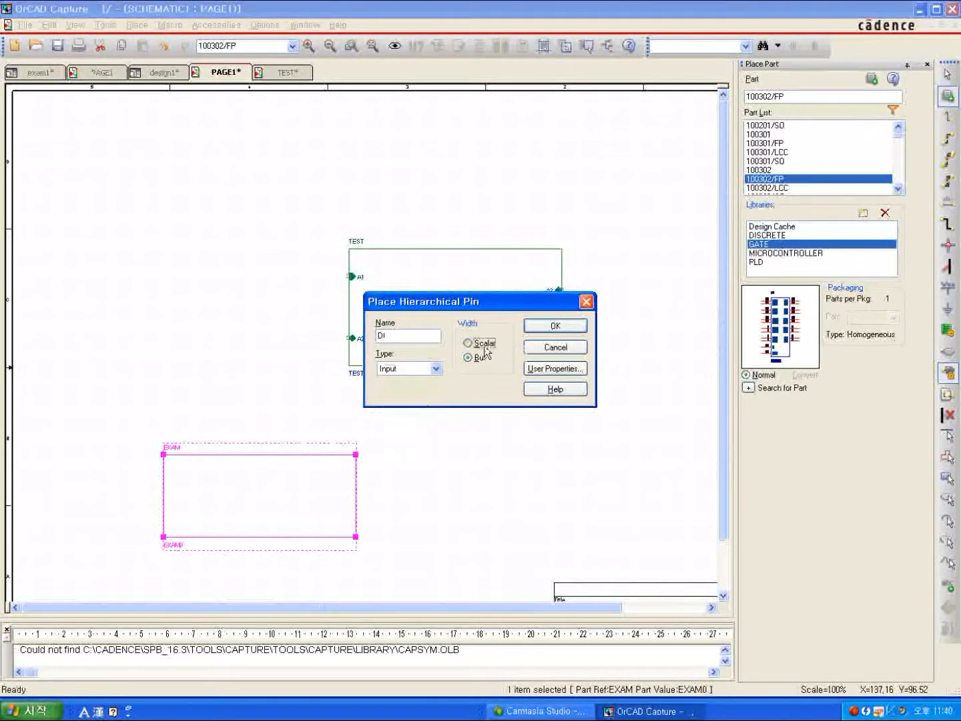
click(548, 325)
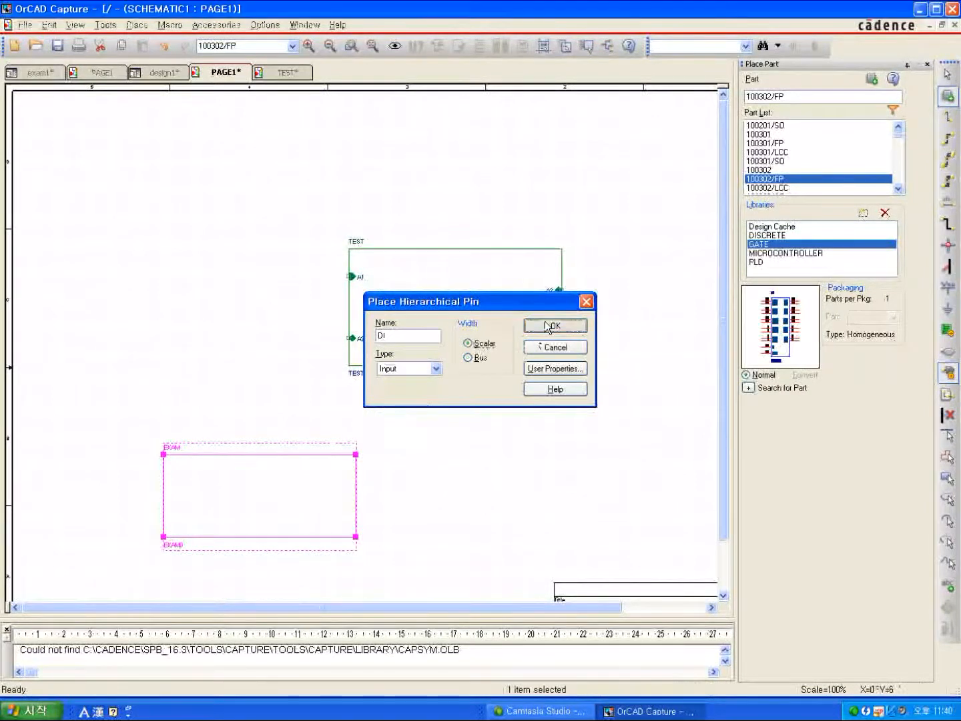
click(165, 497)
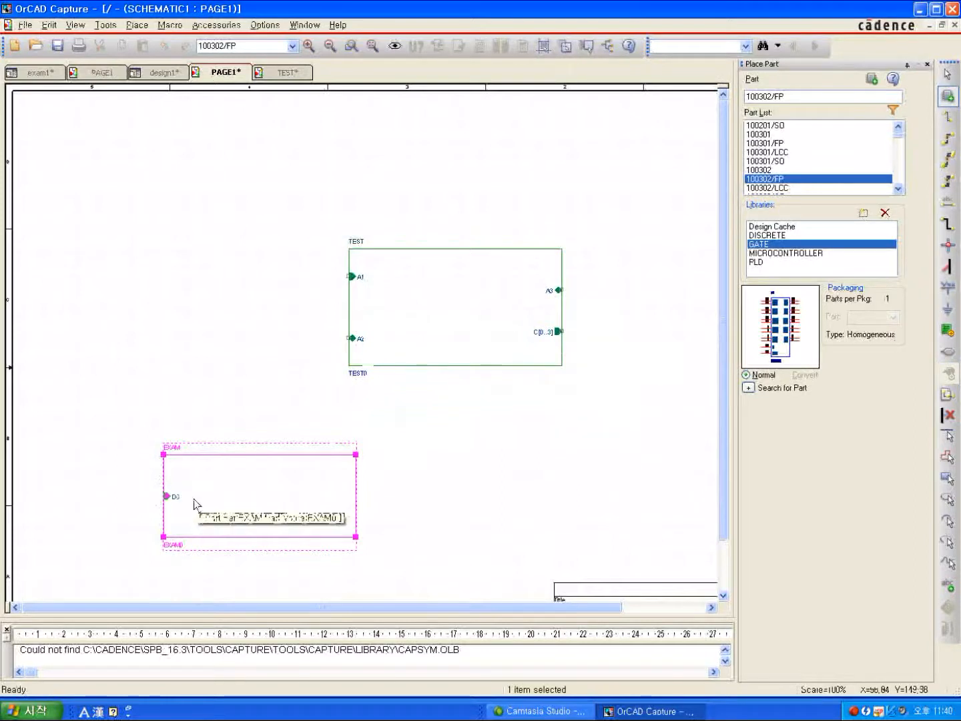
click(376, 495)
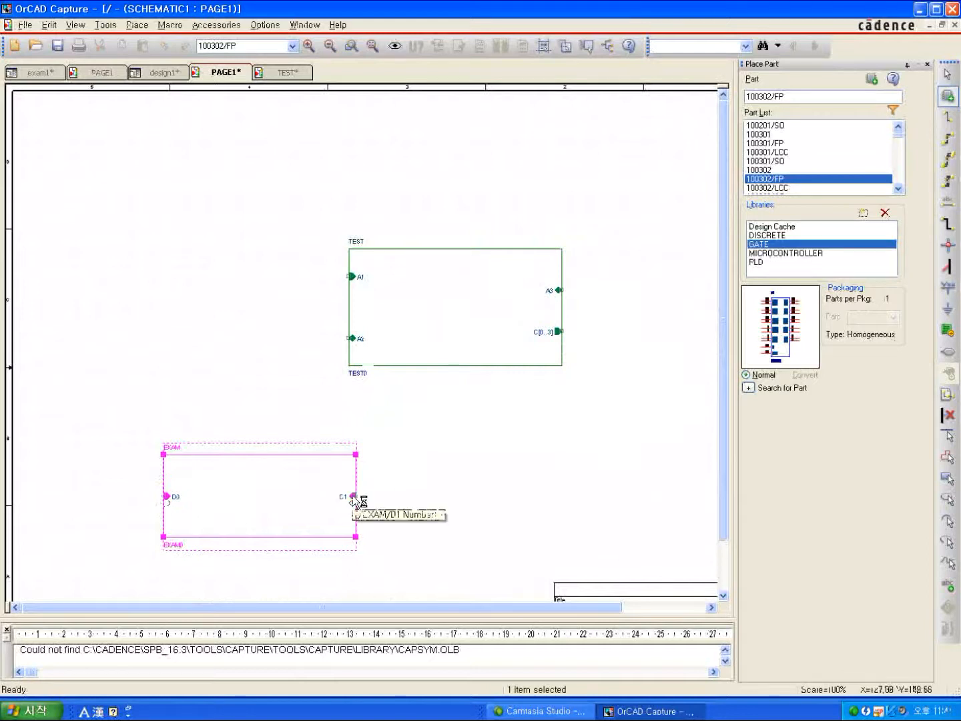
Switch the next hierarchical pin to type Output and place D2 on the EXAM block's right edge above D1.
right_click(353, 497)
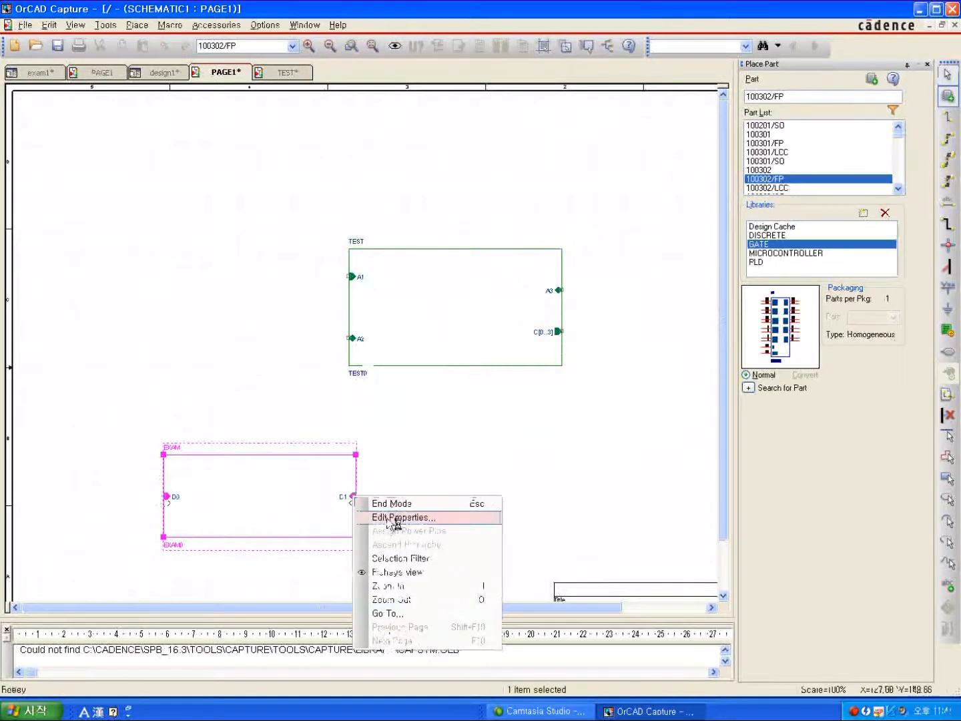
click(392, 519)
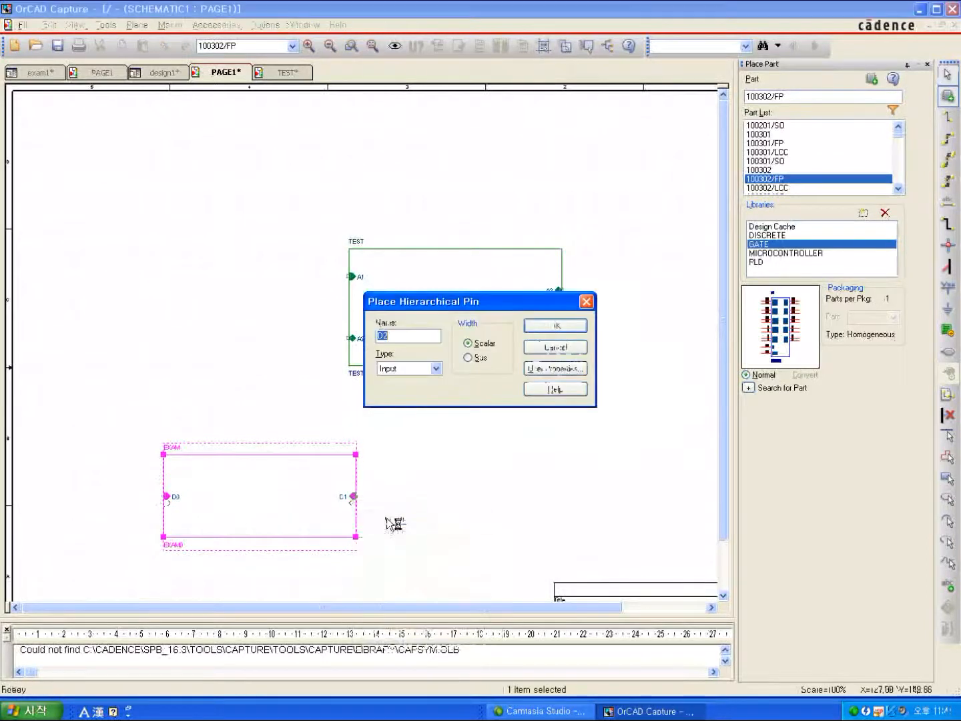
click(437, 368)
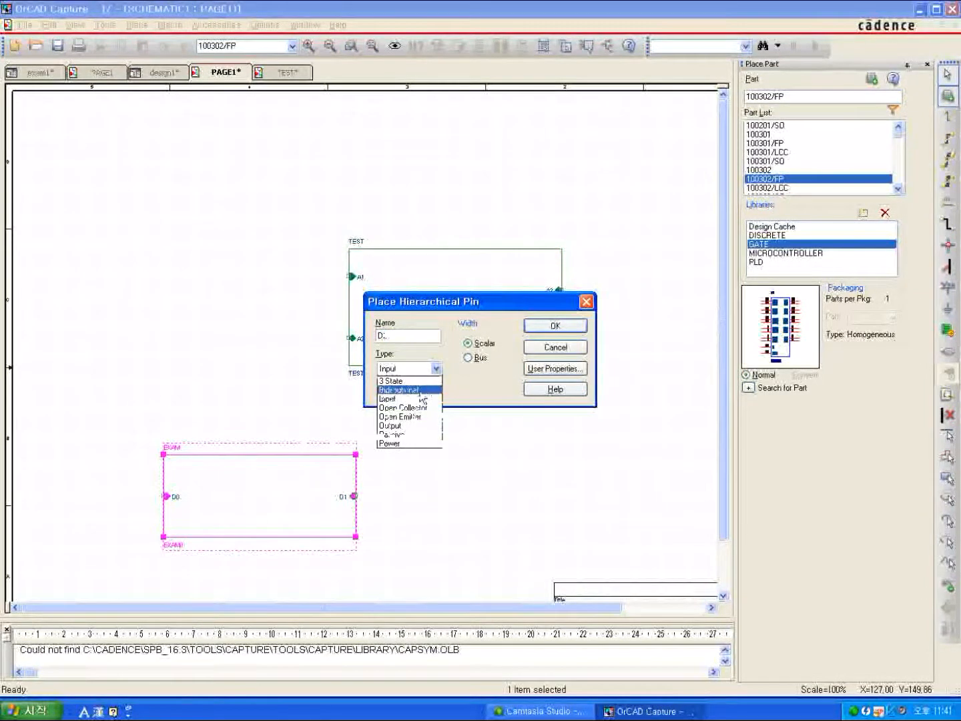
click(407, 425)
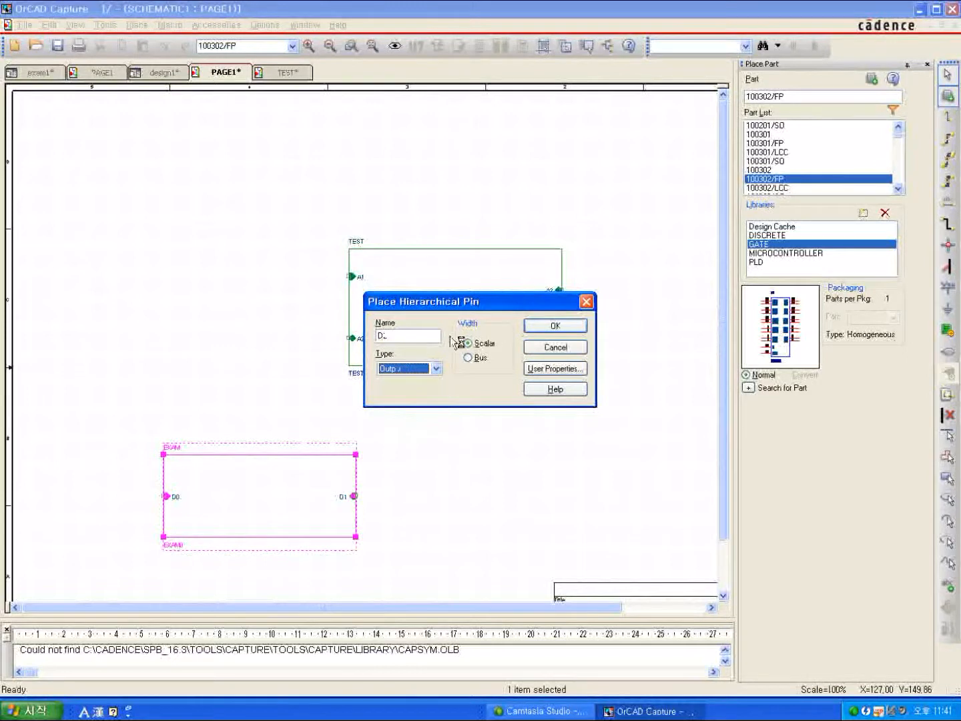
click(572, 327)
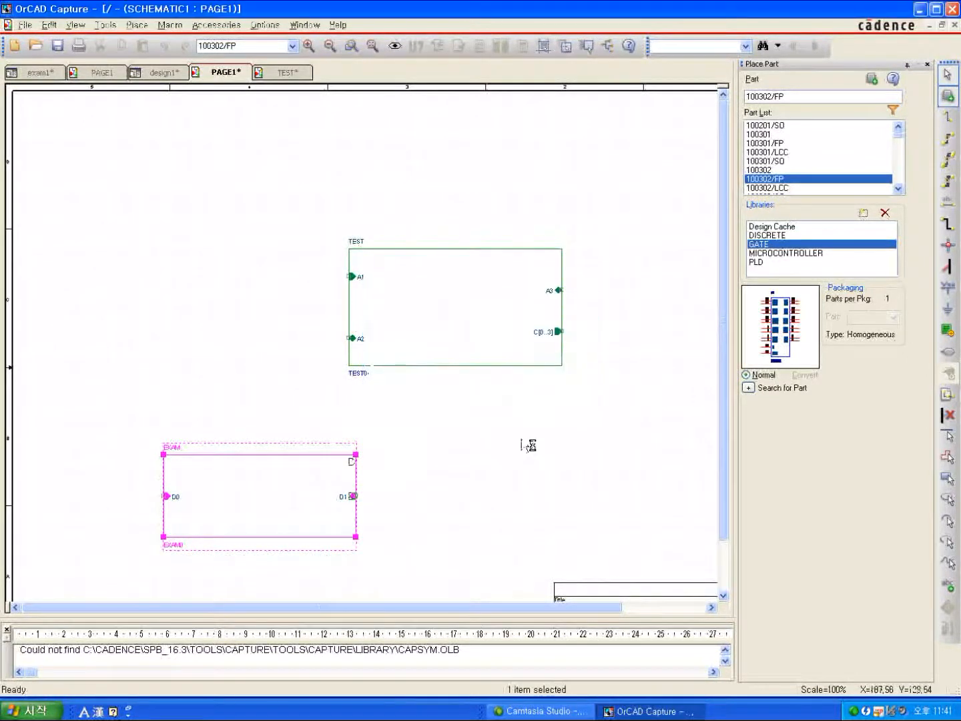
click(357, 462)
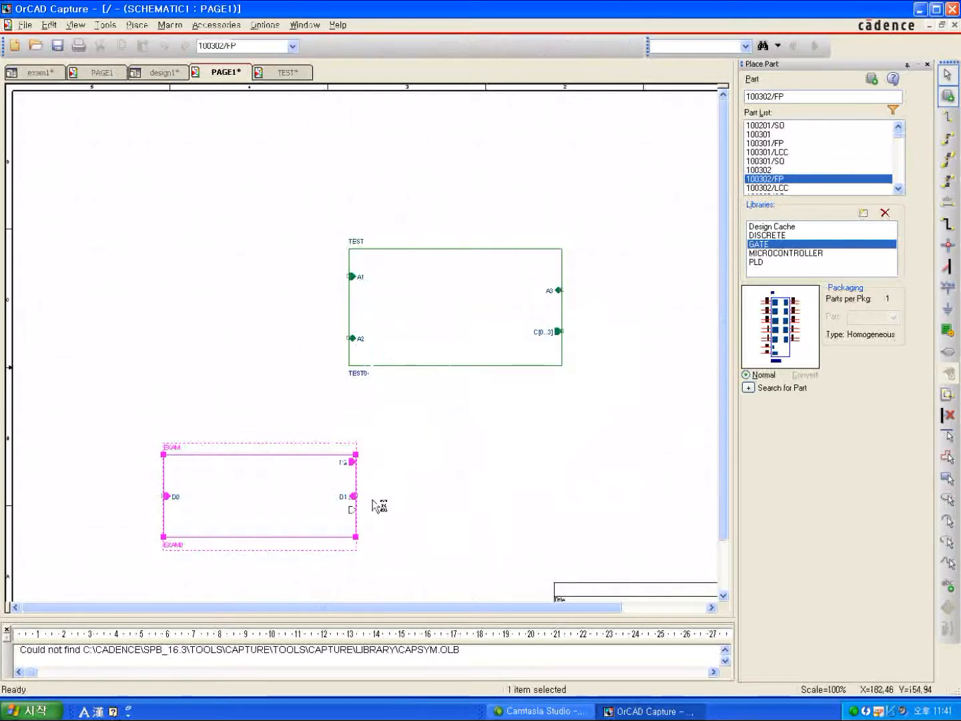
Finish placing hierarchical pins and descend into the EXAM block, creating page PAGE1 in its EXAM0 schematic.
right_click(452, 486)
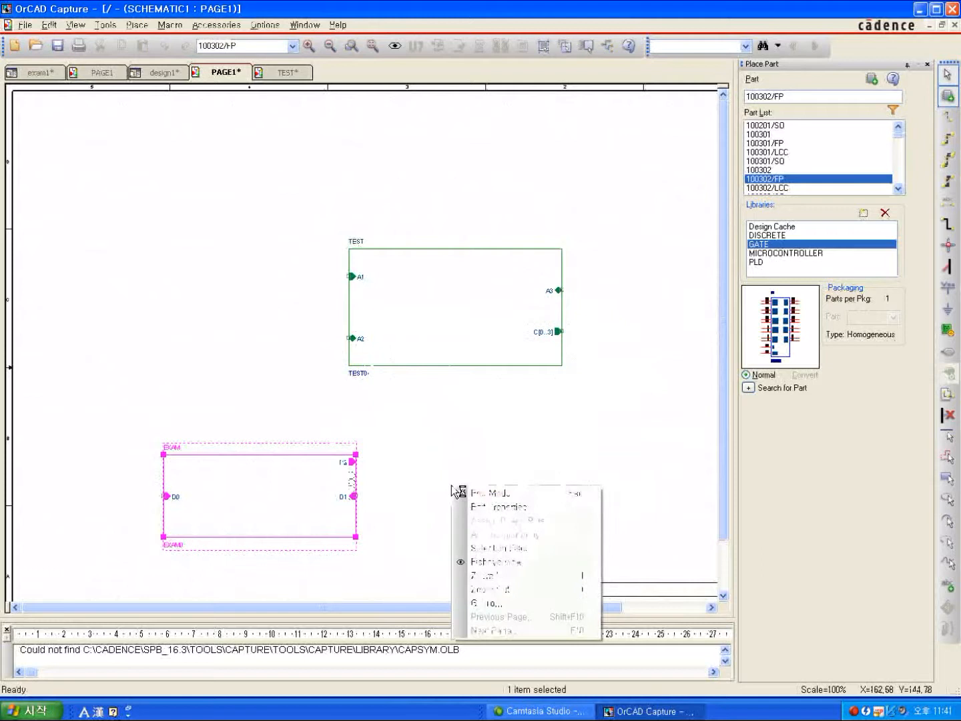
click(489, 493)
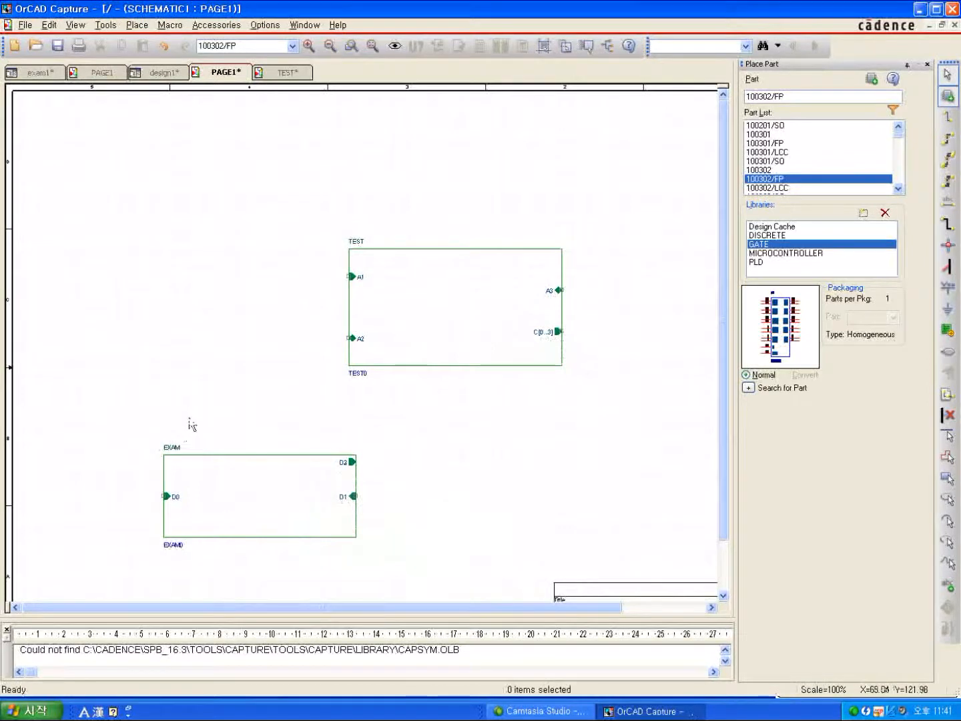
click(237, 489)
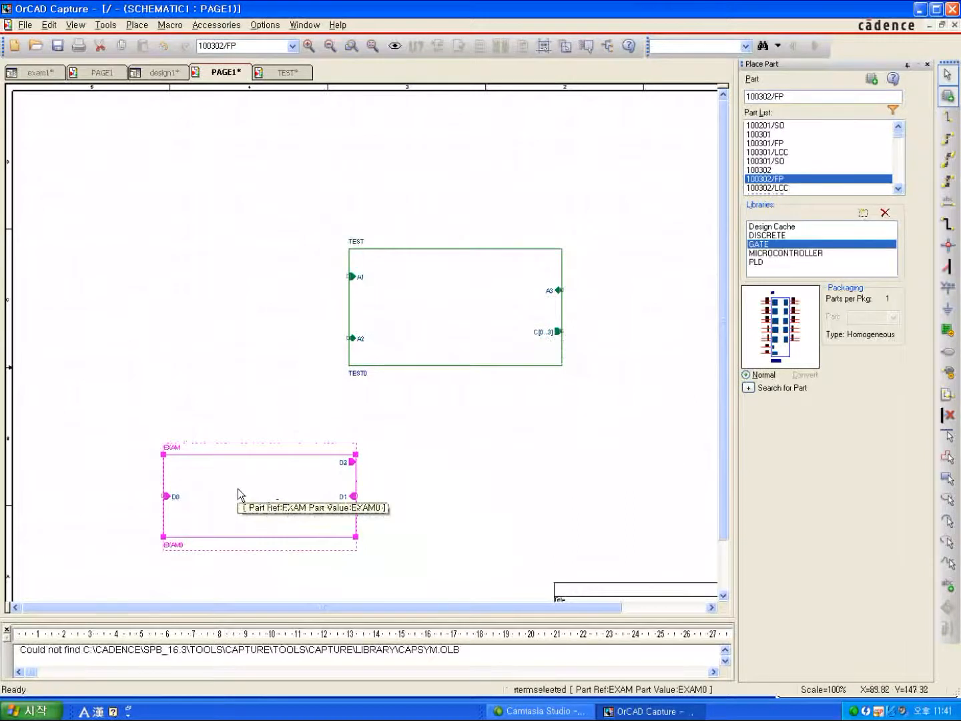
right_click(238, 488)
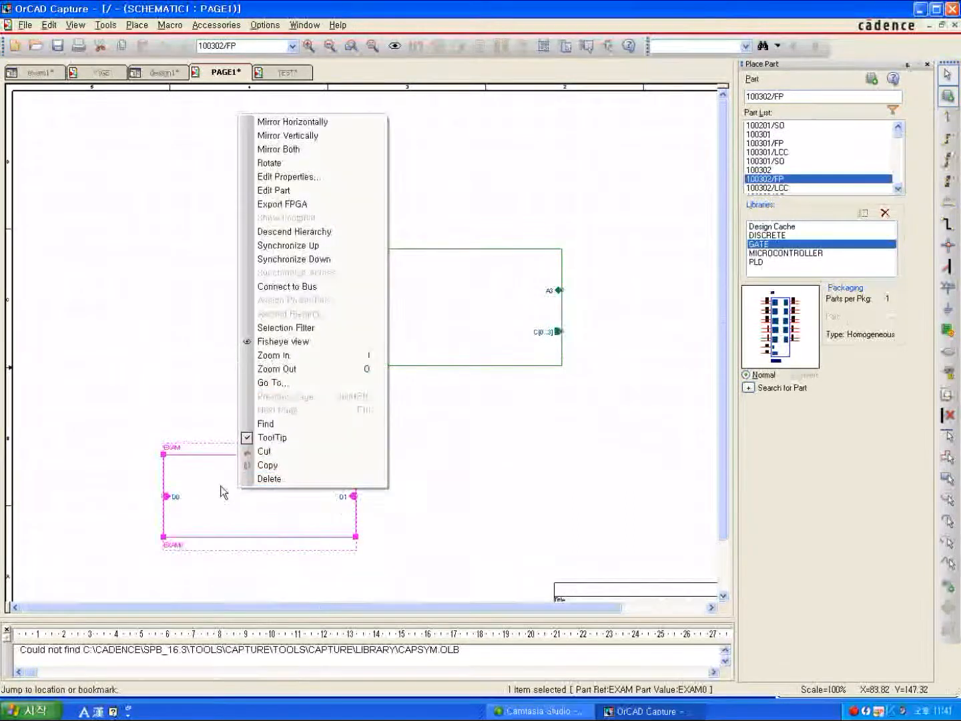
click(278, 234)
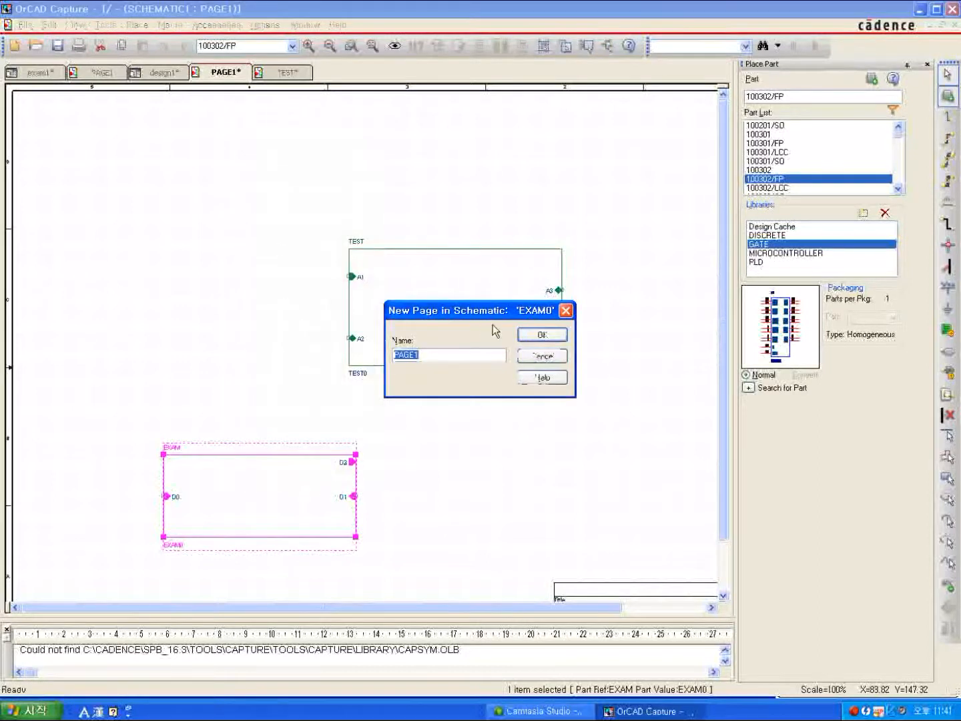
click(524, 333)
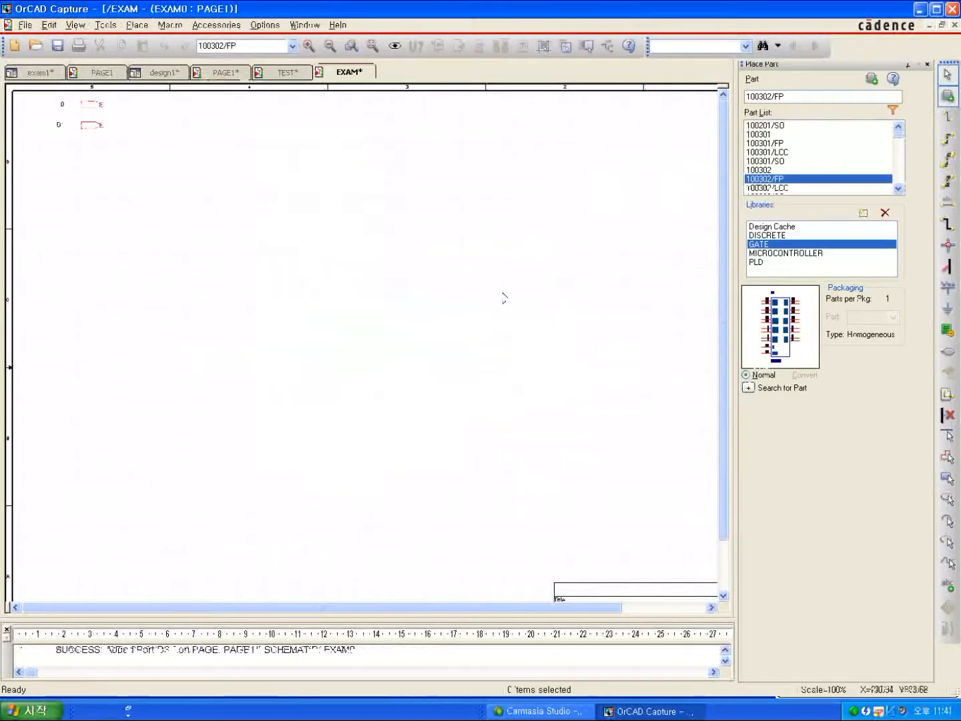
Ascend the hierarchy from the EXAM0 page to the parent schematic page and deselect the EXAM block.
right_click(300, 279)
click(336, 297)
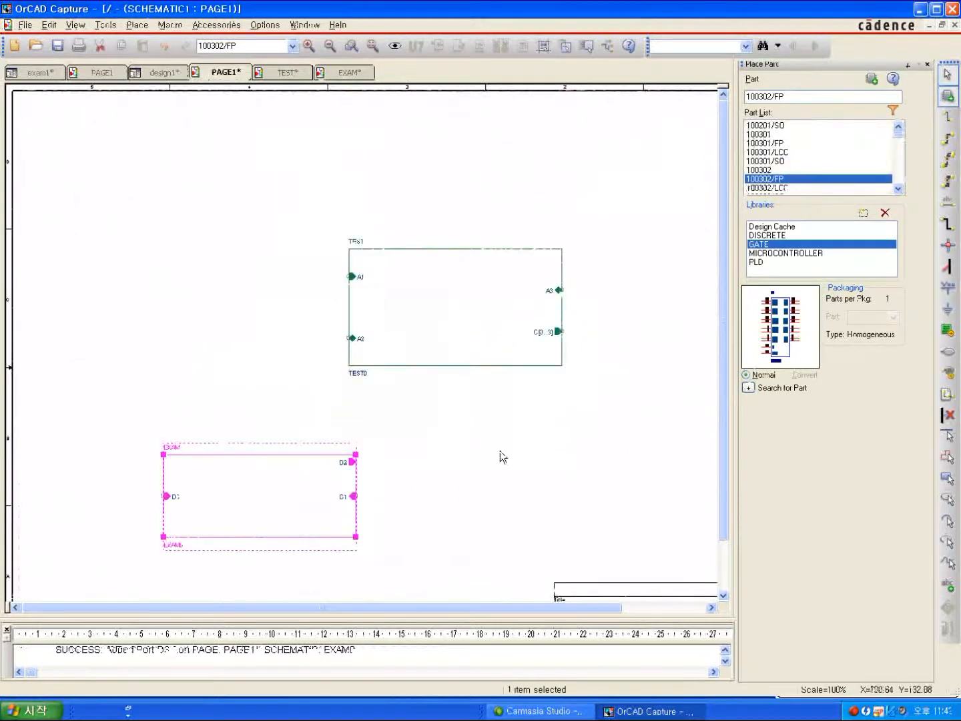
click(500, 451)
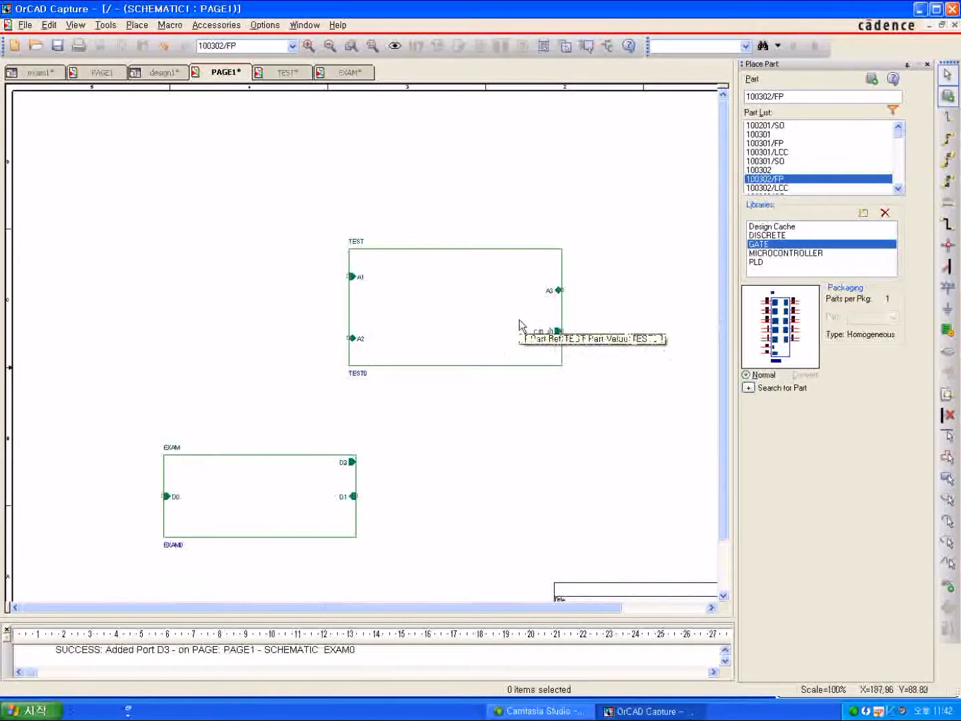
View the TEST block's properties in the Property Editor, close the editor and cancel closing the parent page.
click(413, 331)
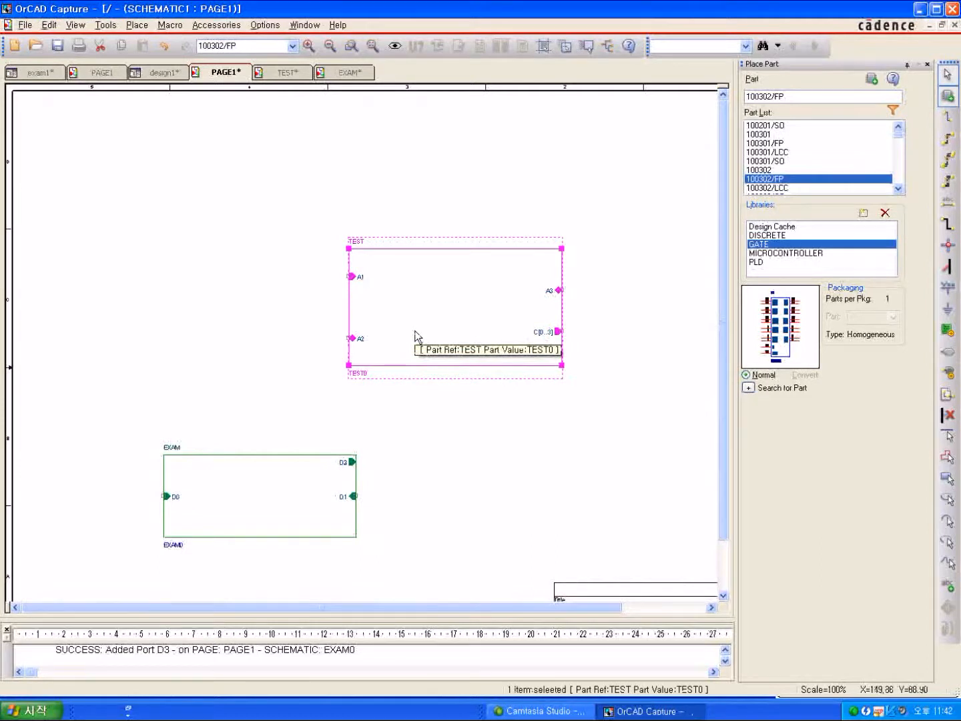
right_click(415, 330)
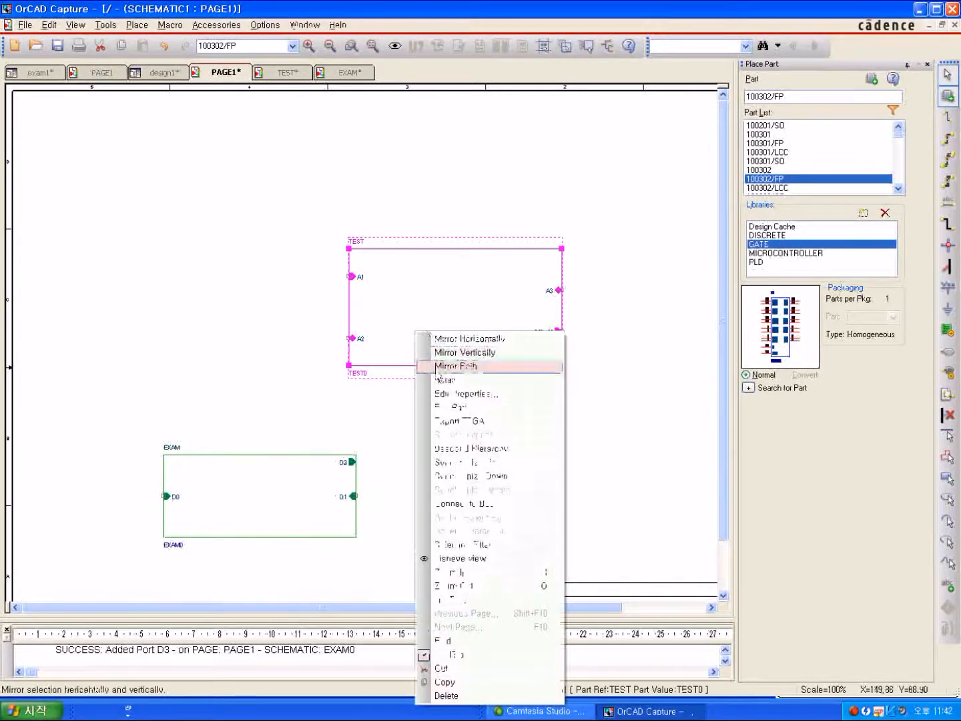
click(448, 399)
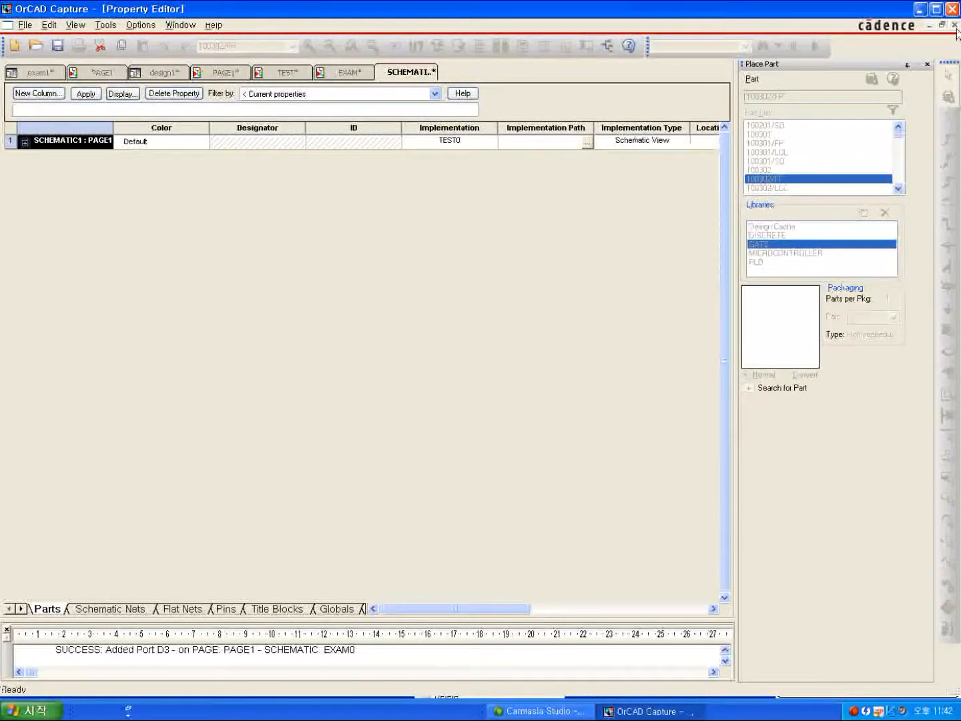
click(954, 25)
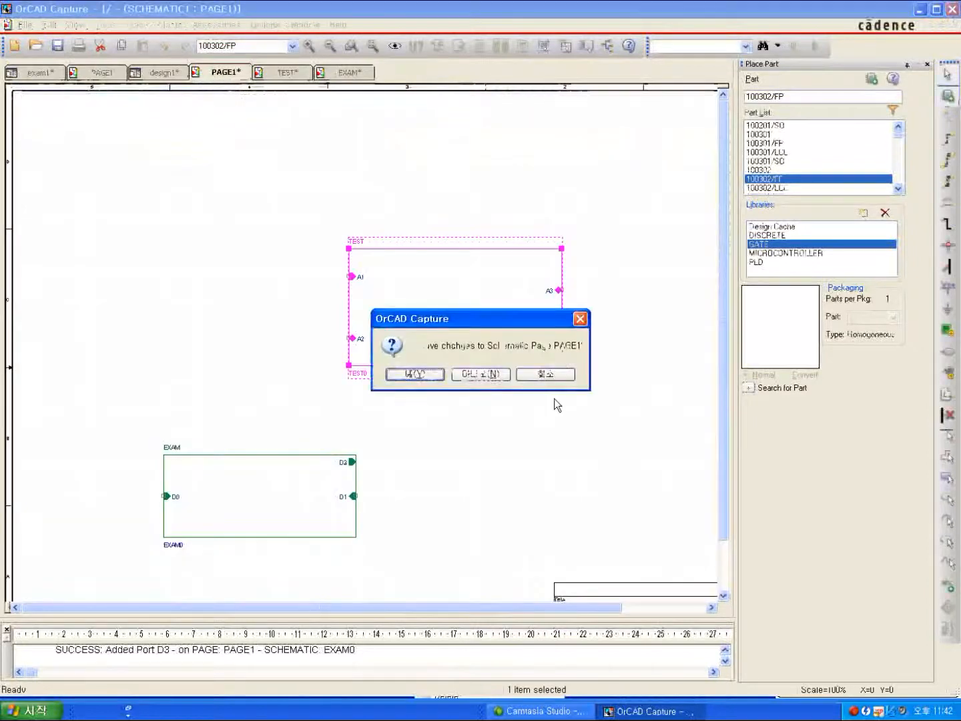
click(555, 375)
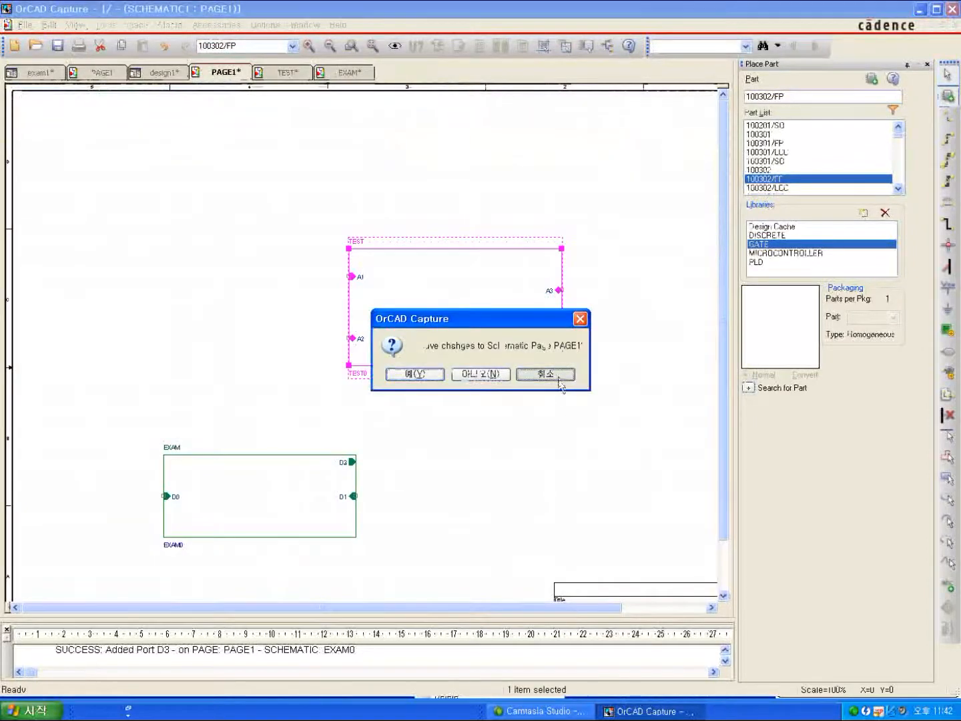